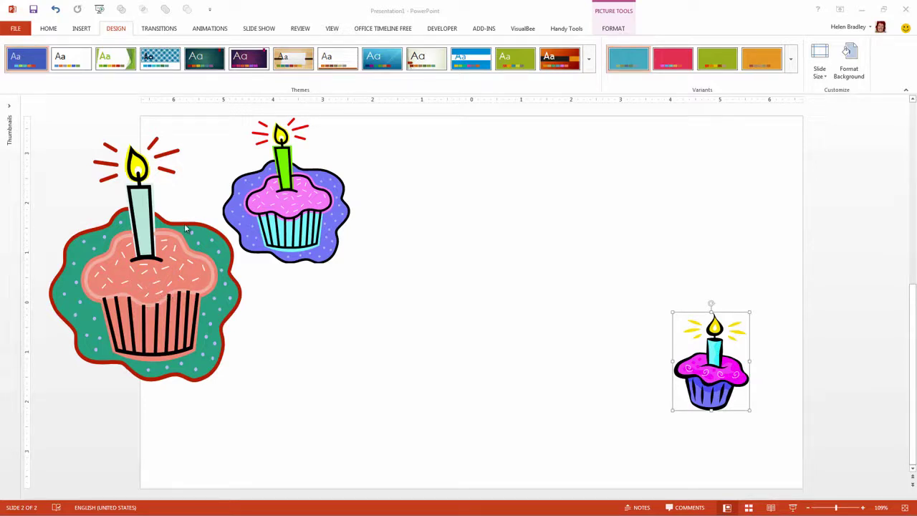
- Preview the theme colour variants without applying one, then move the small pink cupcake beside the blue cupcake
click(792, 60)
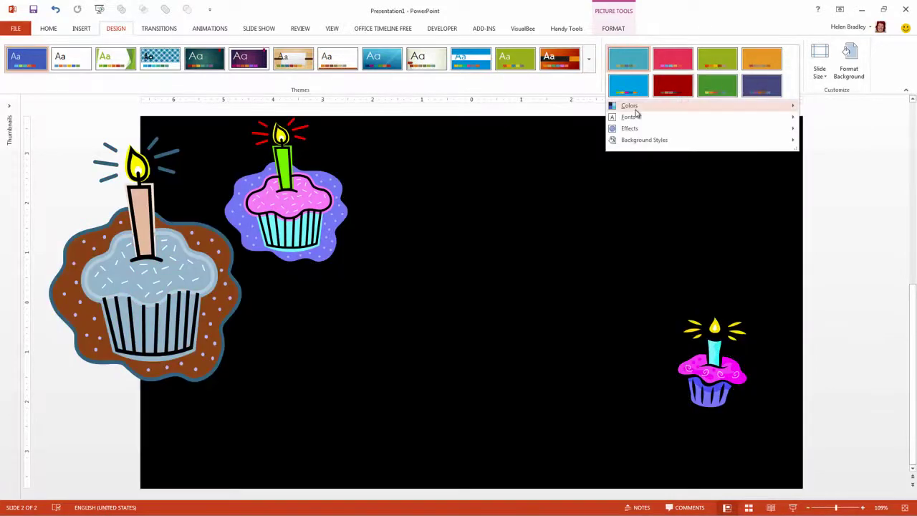
mouse_move(629, 109)
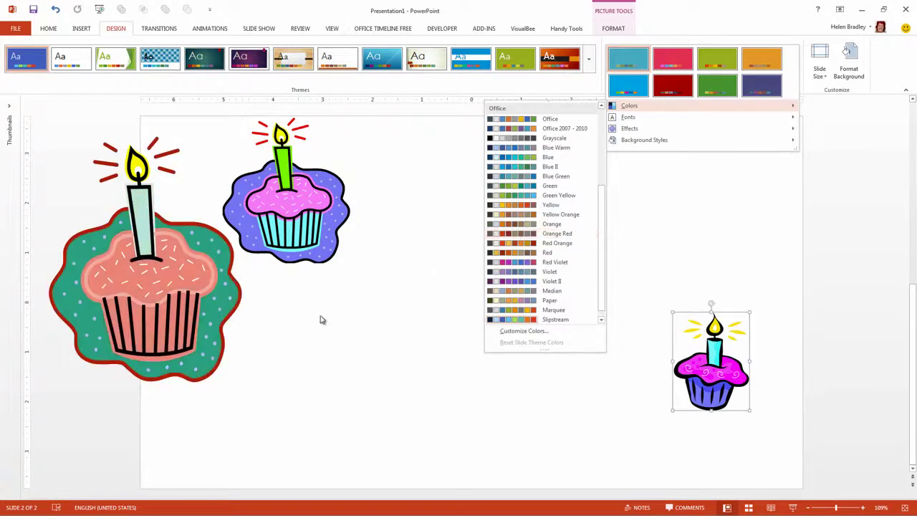
key(Escape)
key(Escape)
drag(714, 387, 446, 244)
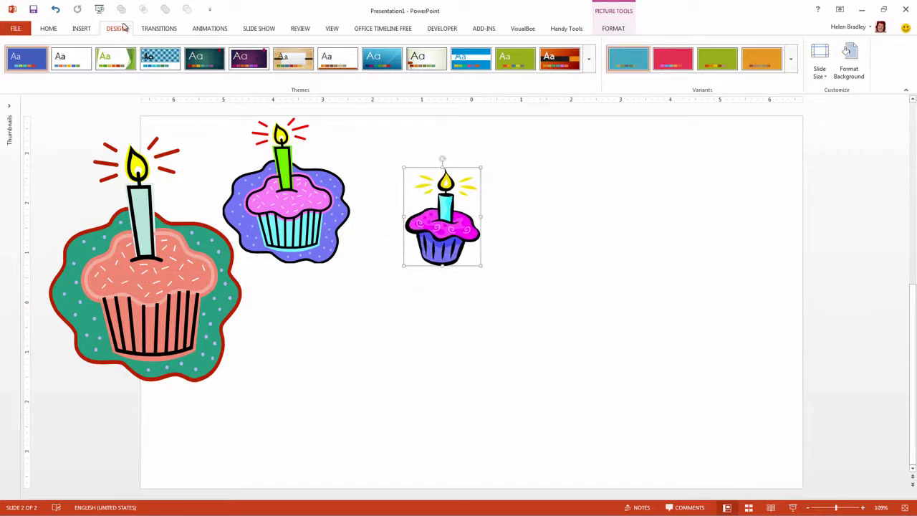
click(82, 30)
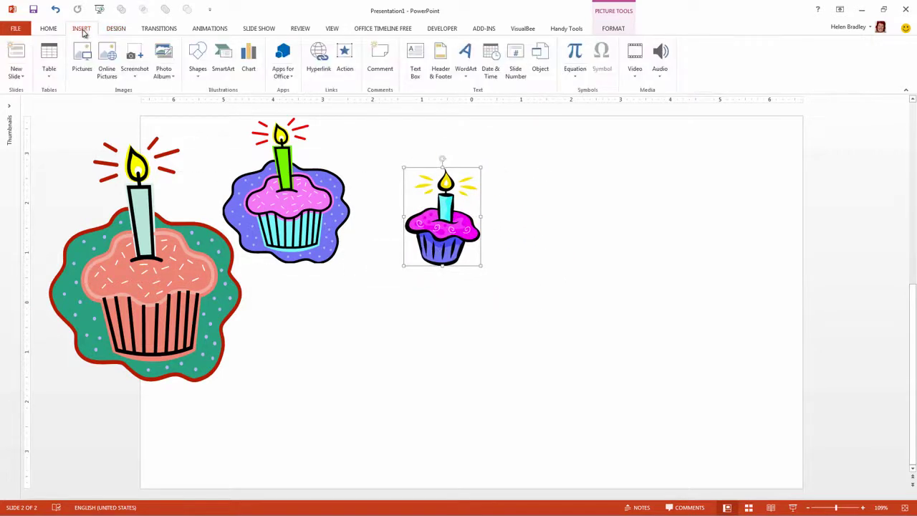
click(106, 57)
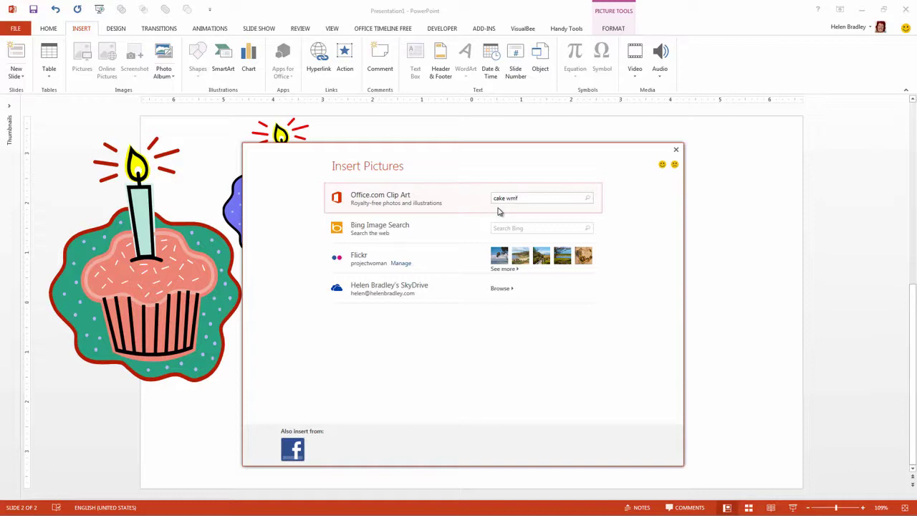
key(Return)
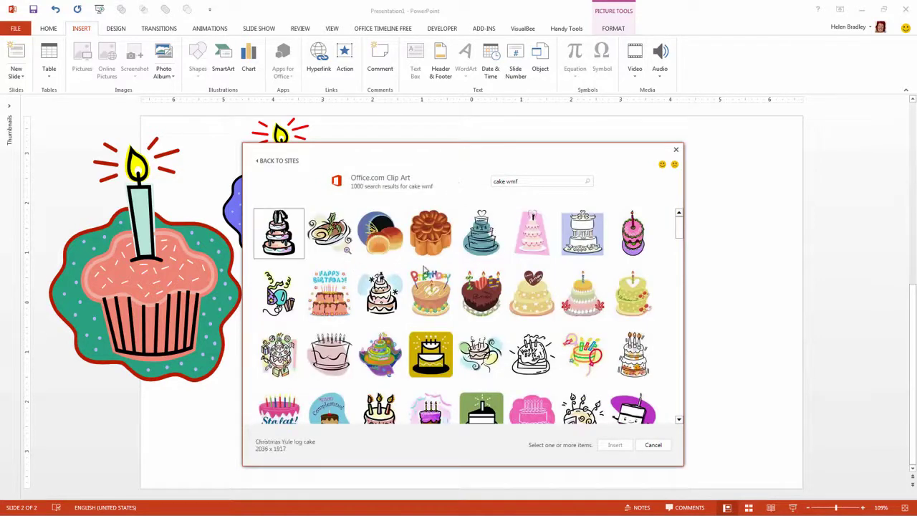
click(679, 272)
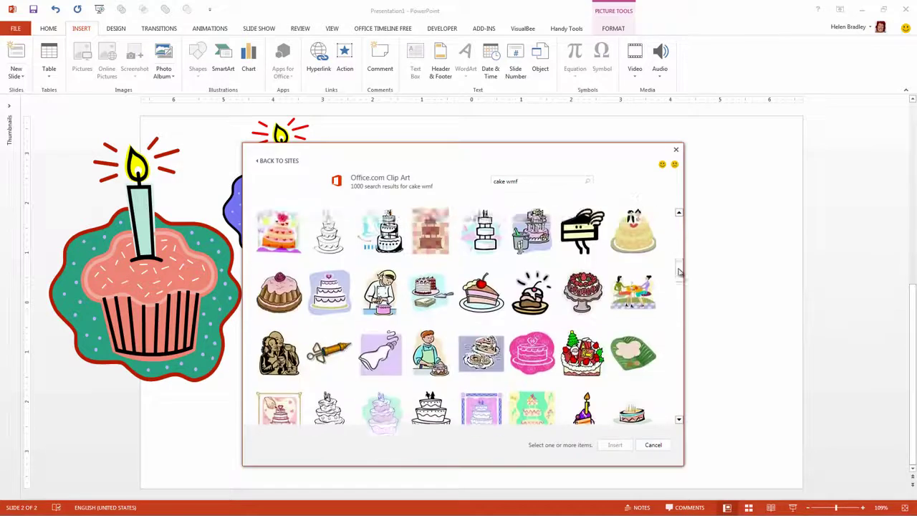
drag(679, 272, 674, 328)
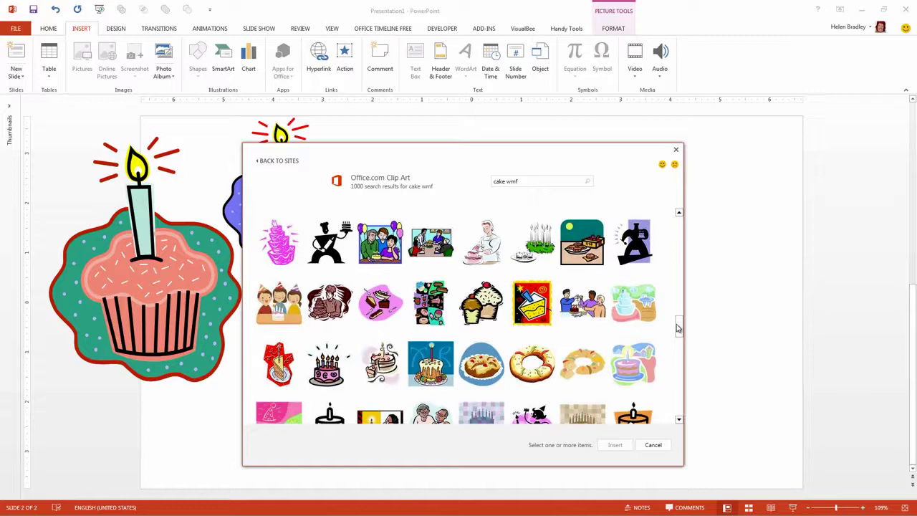
drag(677, 331, 663, 161)
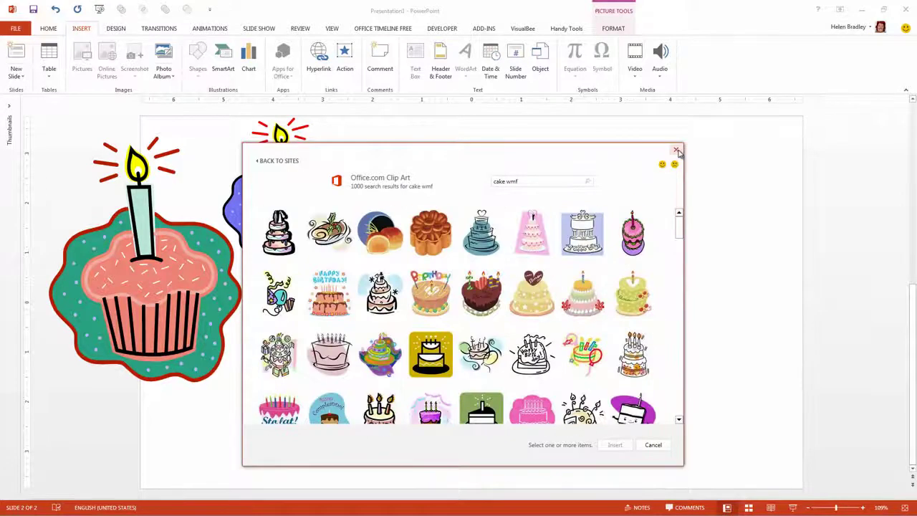
click(677, 151)
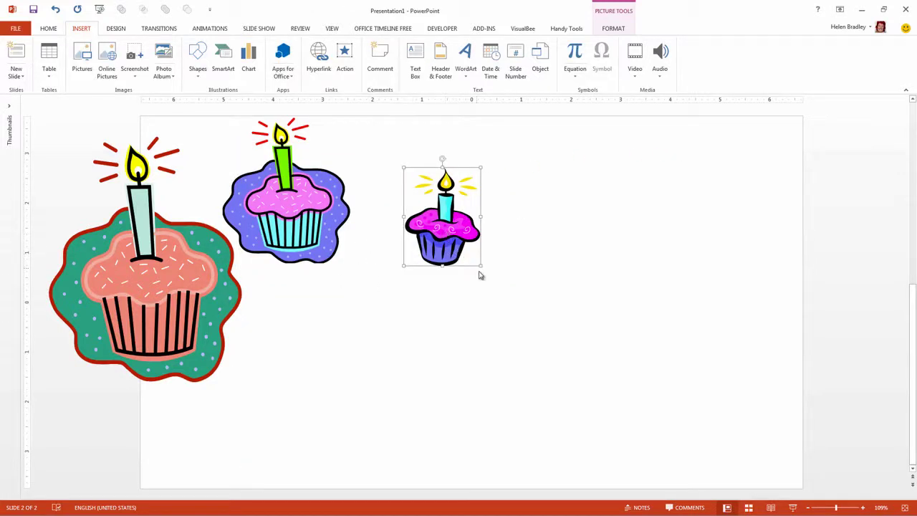
- Enlarge the small pink cupcake, then copy and paste a duplicate, moving it to the right
drag(499, 297, 565, 384)
drag(515, 324, 480, 347)
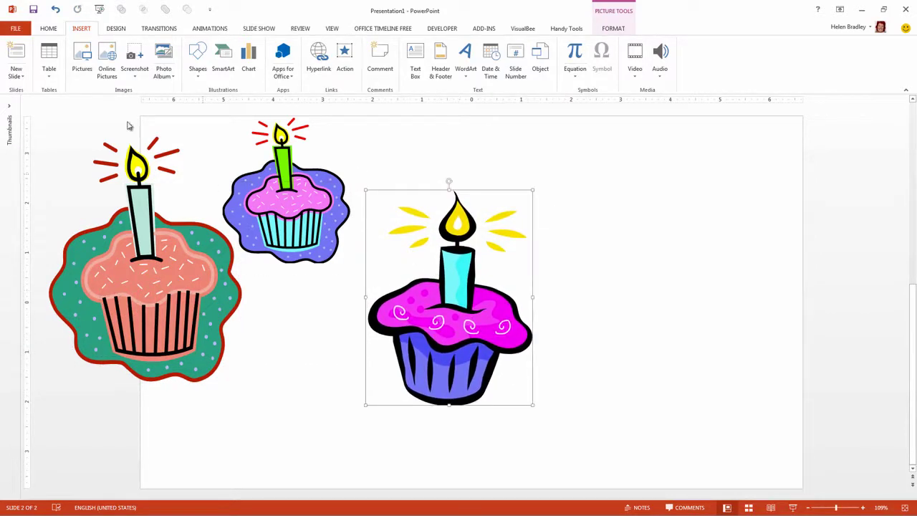
click(48, 29)
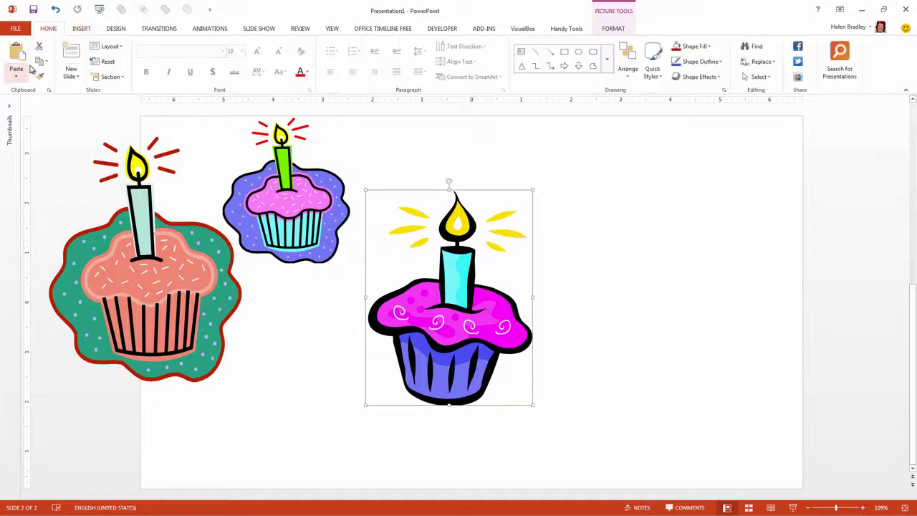
click(46, 62)
click(51, 76)
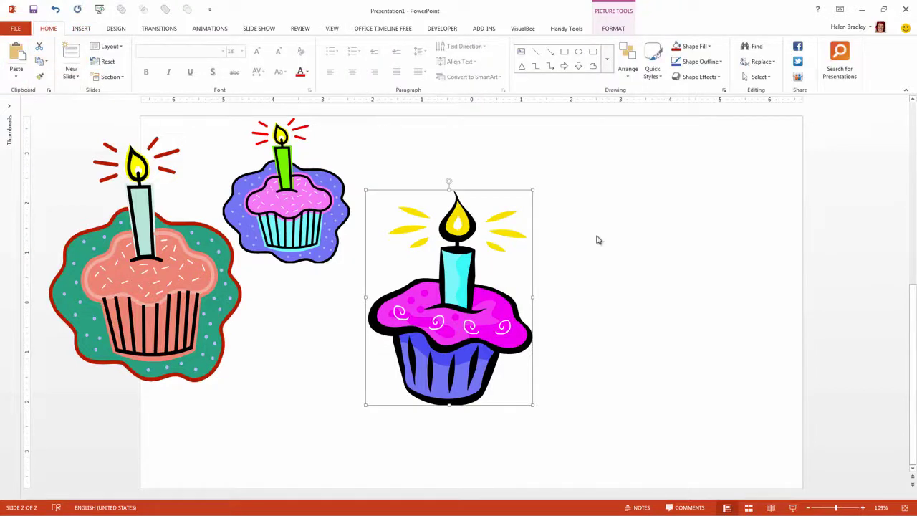
right_click(608, 225)
click(628, 242)
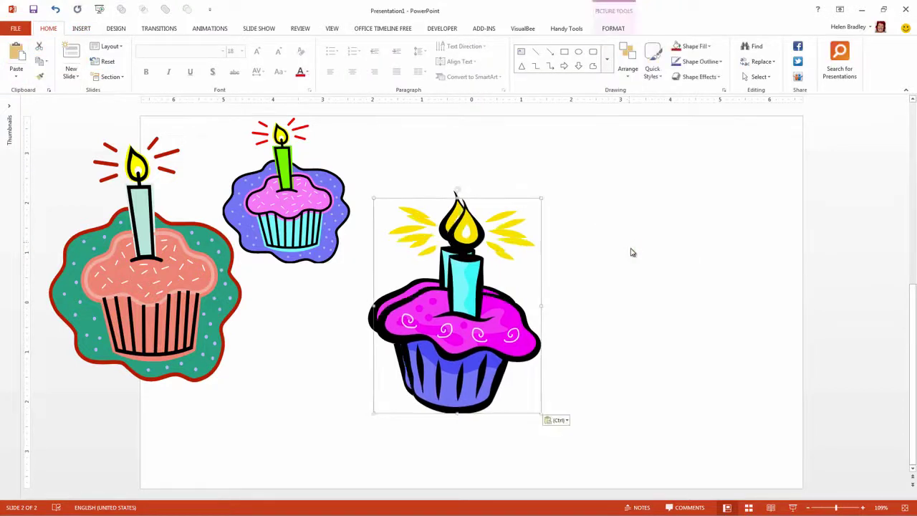
drag(508, 310, 687, 263)
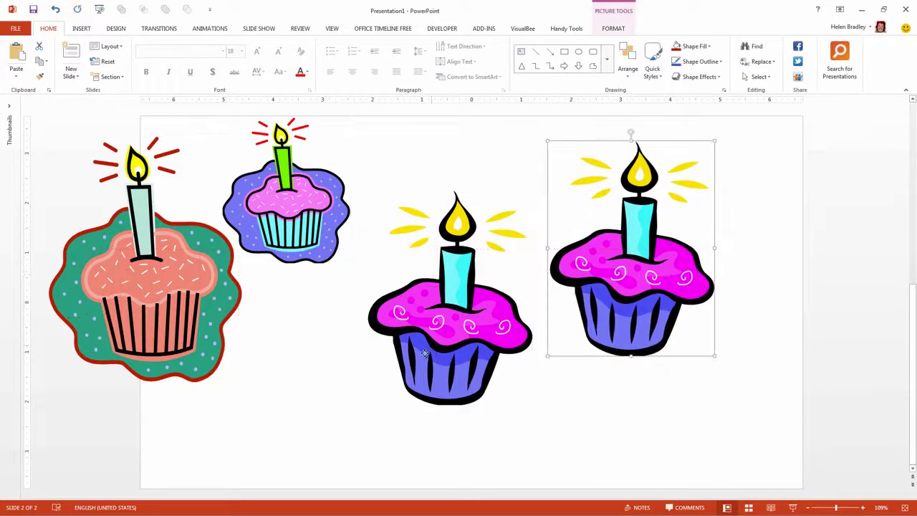
- Delete the blue and green cupcakes and line up the two pink cupcakes side by side
mouse_move(436, 329)
mouse_down()
mouse_move(324, 380)
mouse_move(327, 359)
mouse_move(308, 351)
mouse_up()
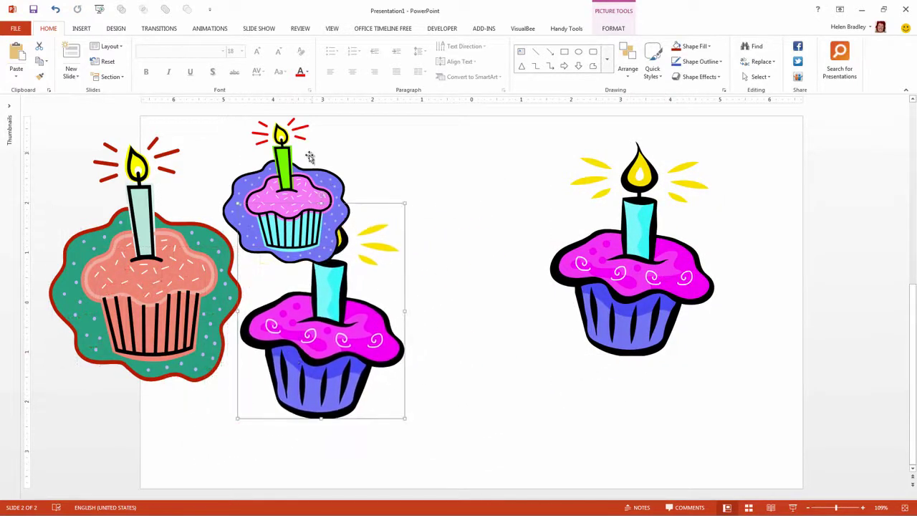
click(307, 176)
key(Delete)
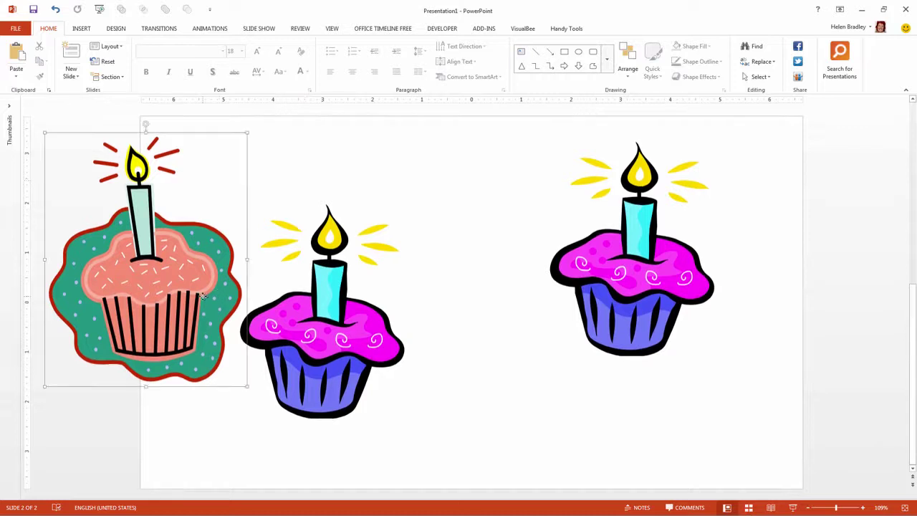
click(211, 295)
key(Delete)
drag(325, 320, 228, 266)
drag(649, 276, 447, 292)
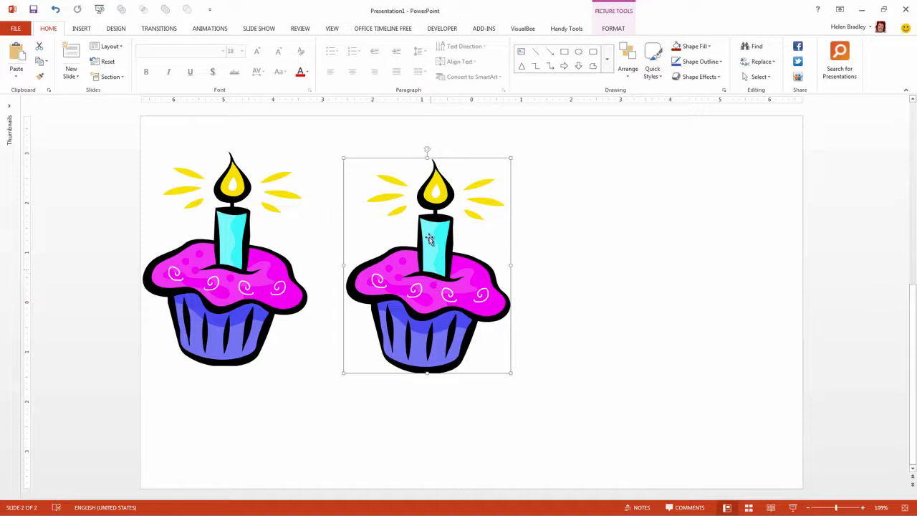
- Ungroup the right cupcake picture from its shortcut menu, bringing up the drawing-object conversion prompt
click(612, 28)
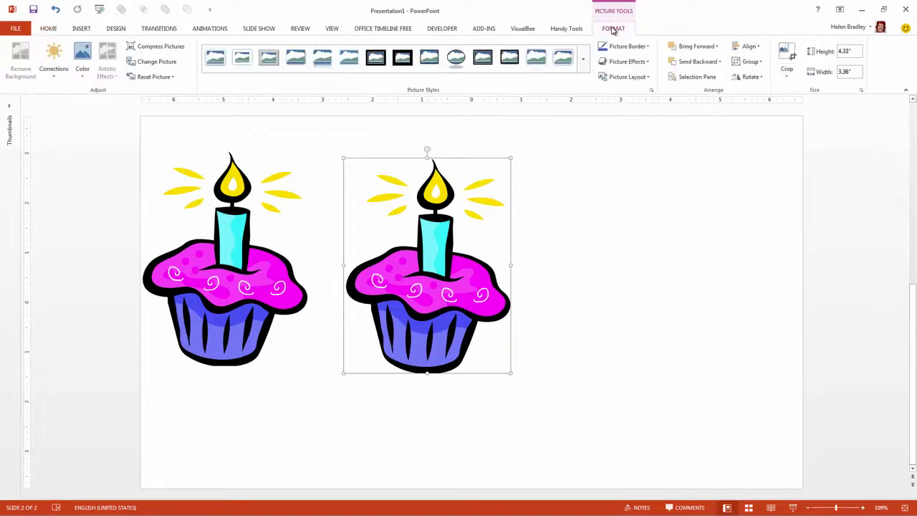
click(751, 63)
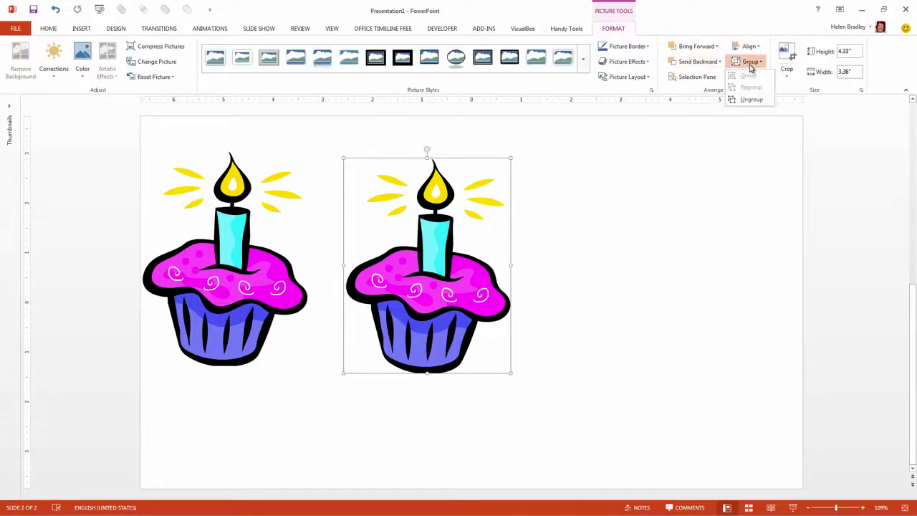
key(Escape)
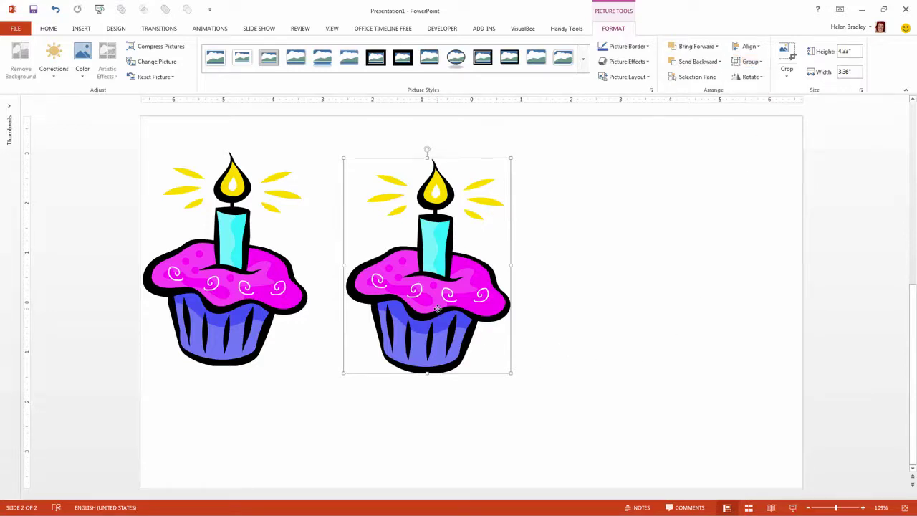
right_click(438, 309)
mouse_move(459, 389)
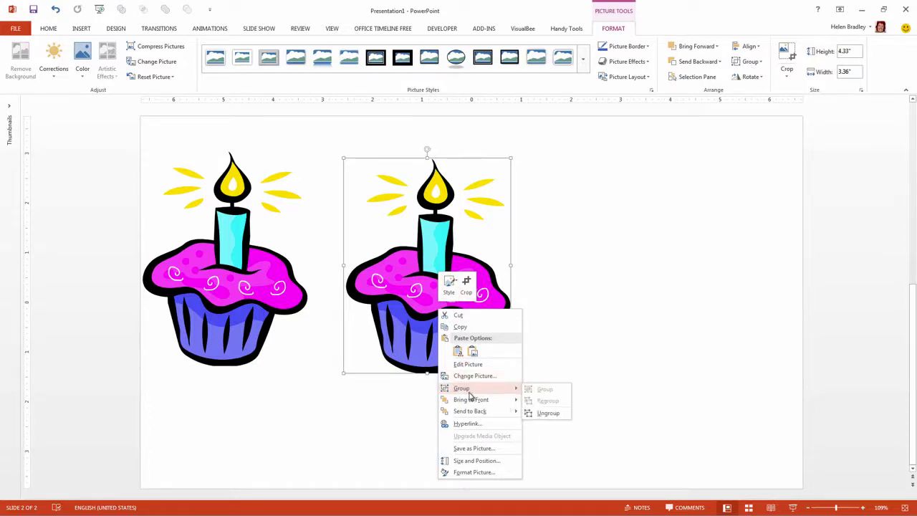
click(546, 414)
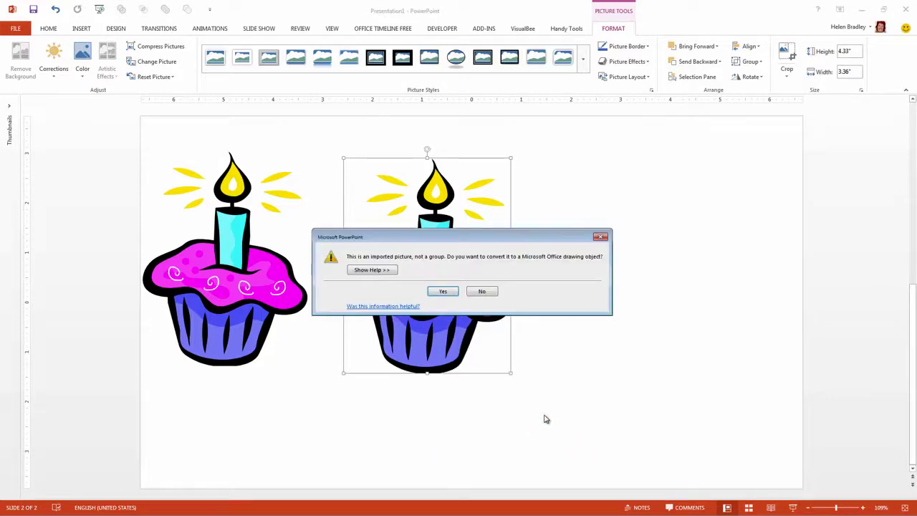
- Accept conversion to a Microsoft Office drawing object and ungroup the right cupcake into separate shapes
click(443, 292)
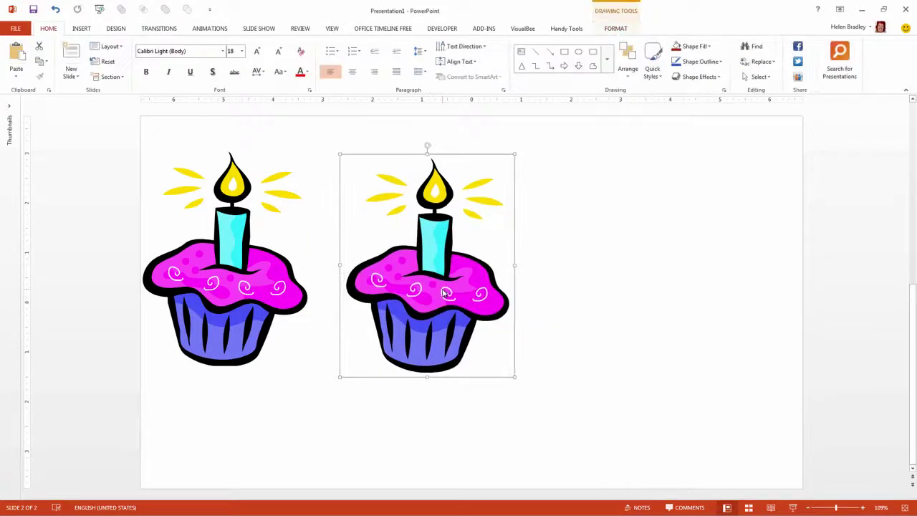
right_click(434, 303)
key(Escape)
right_click(450, 294)
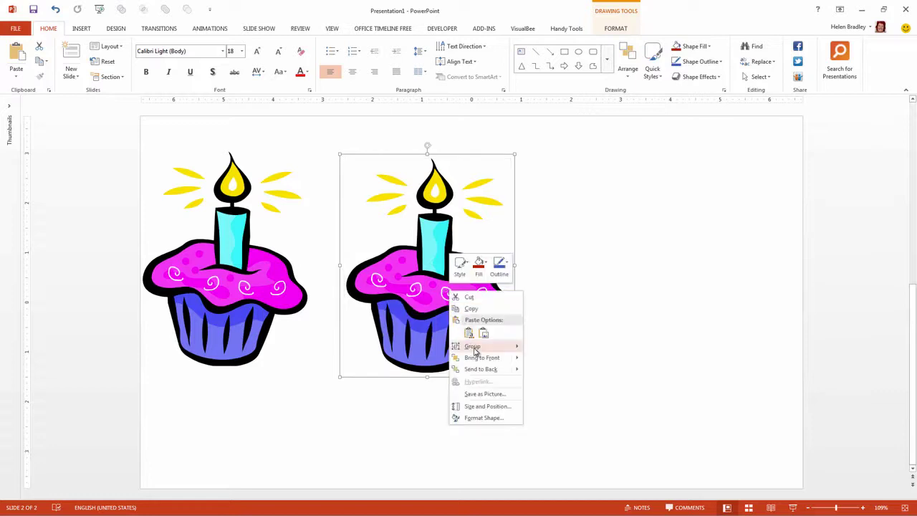
mouse_move(472, 347)
click(549, 371)
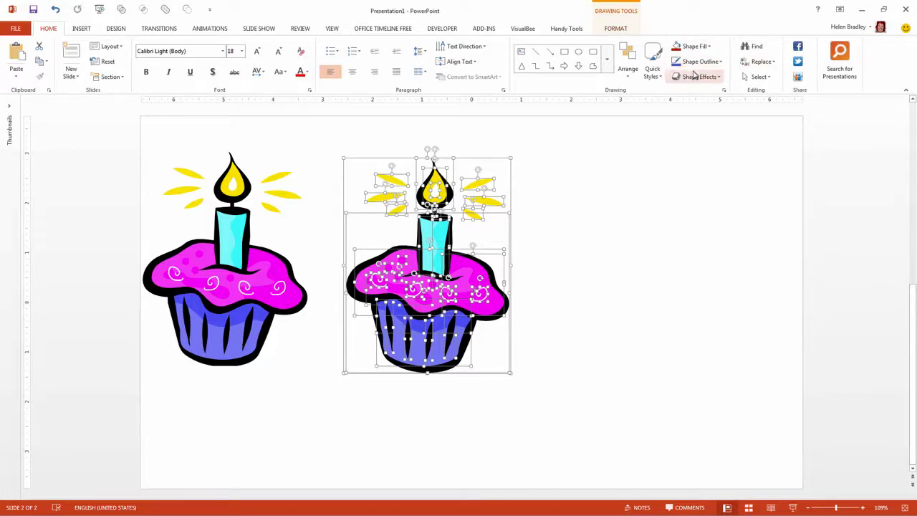
- Check the Format grouping options without changes, then deselect the separated cupcake shapes
click(615, 28)
click(737, 70)
click(687, 305)
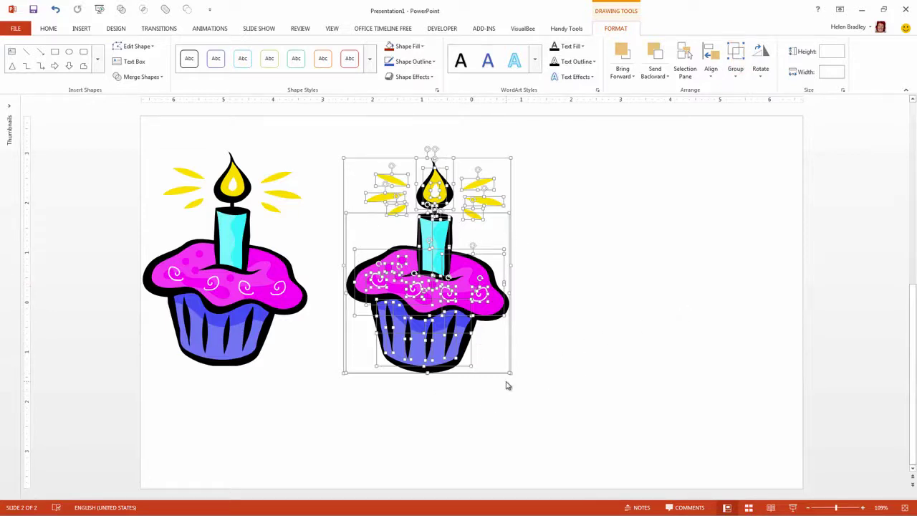
click(542, 344)
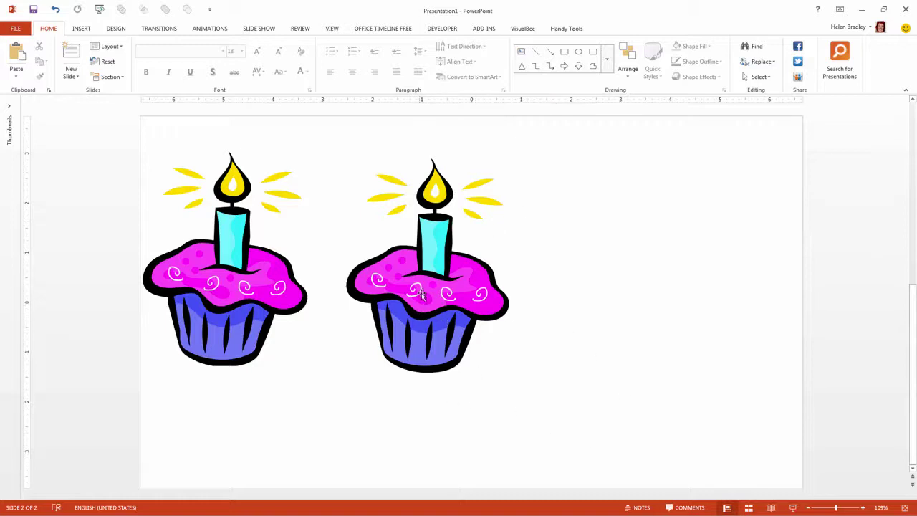
- Switch the presentation's theme colours to the Red Violet scheme from the Design Variants gallery
click(439, 234)
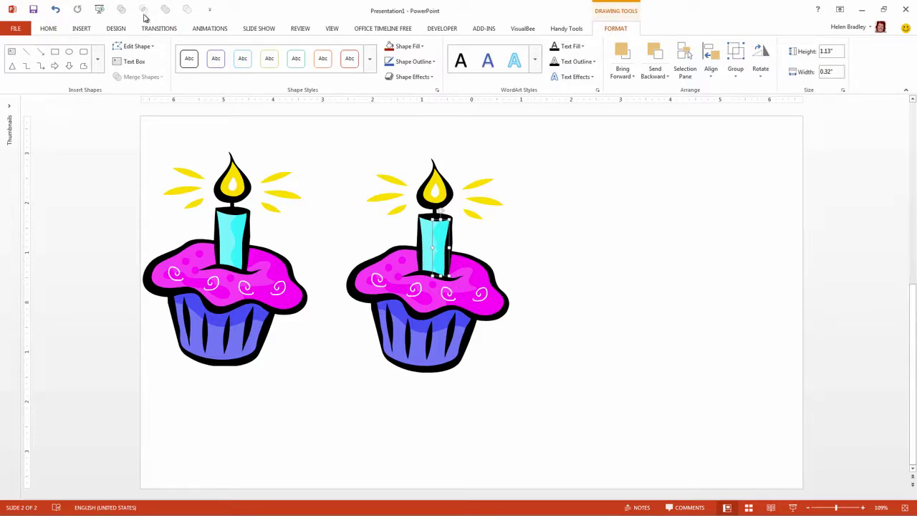
click(114, 30)
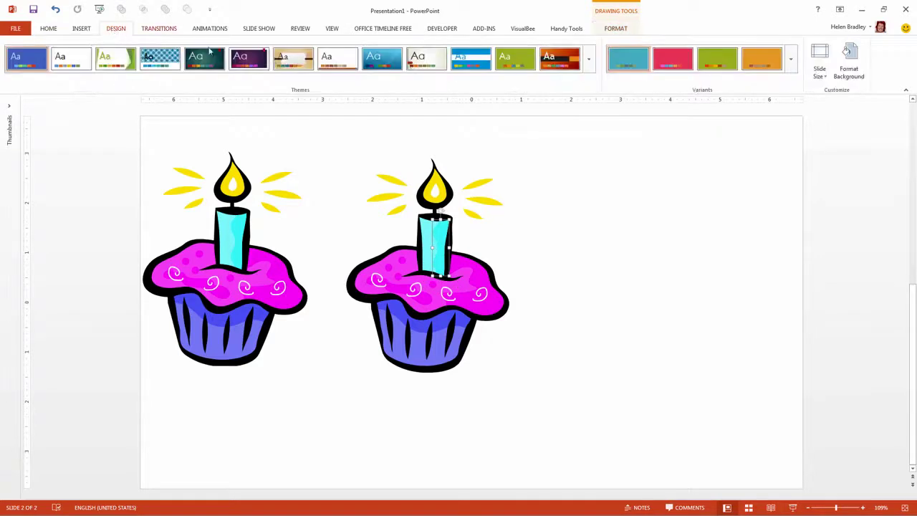
click(792, 64)
mouse_move(629, 106)
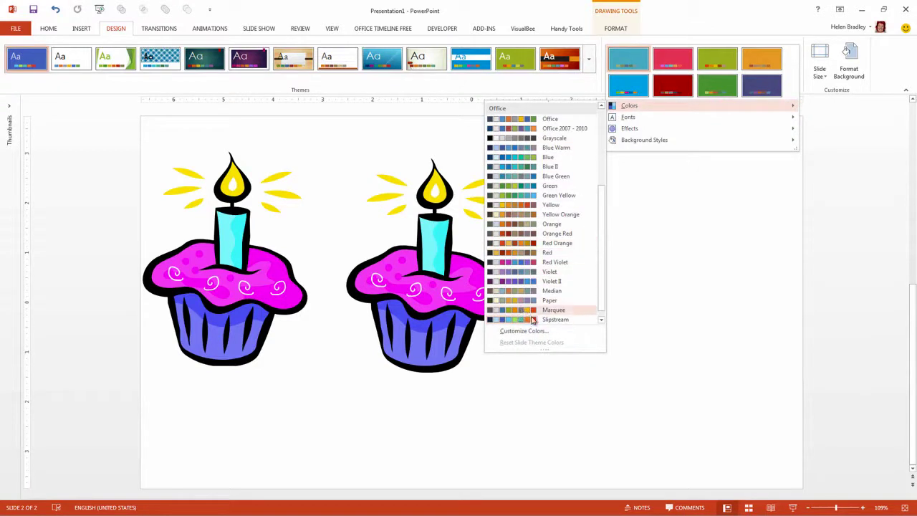
click(602, 318)
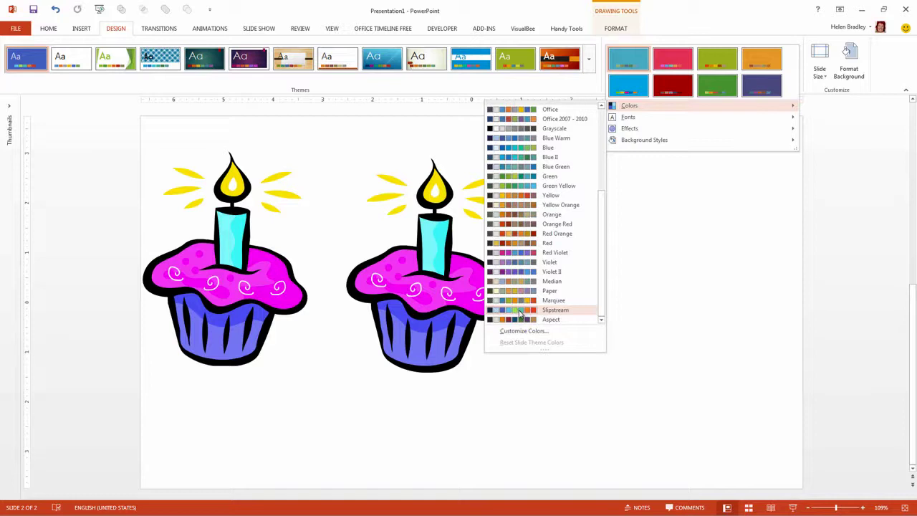
click(517, 253)
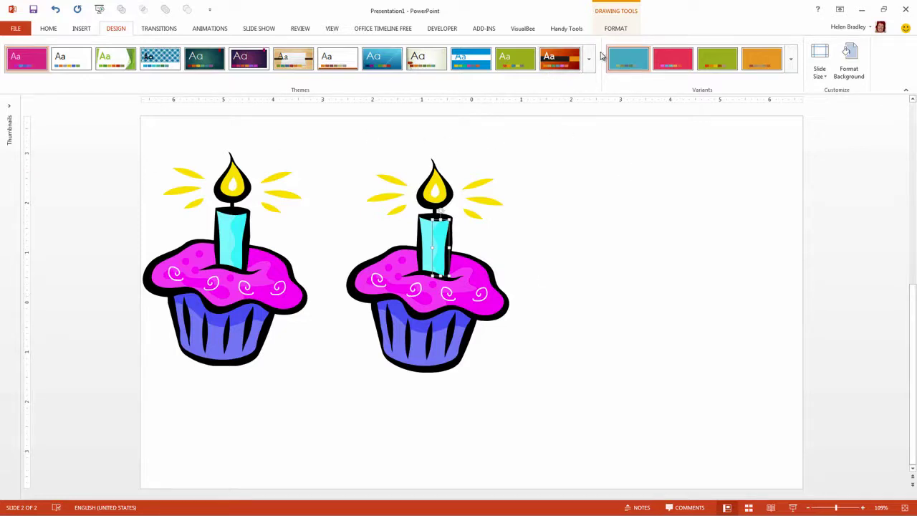
- Fill the right candle's highlight with light blue and its body with Blue, Accent 3, Lighter 40%
click(616, 28)
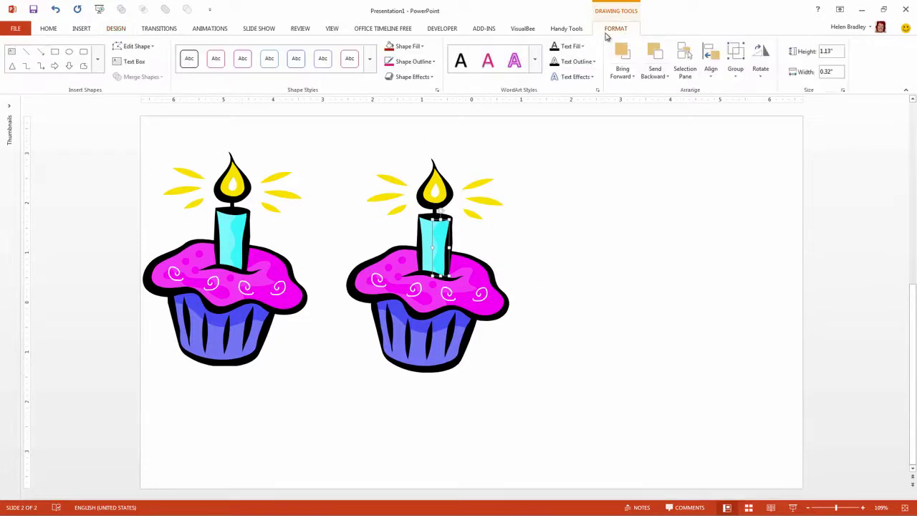
click(421, 47)
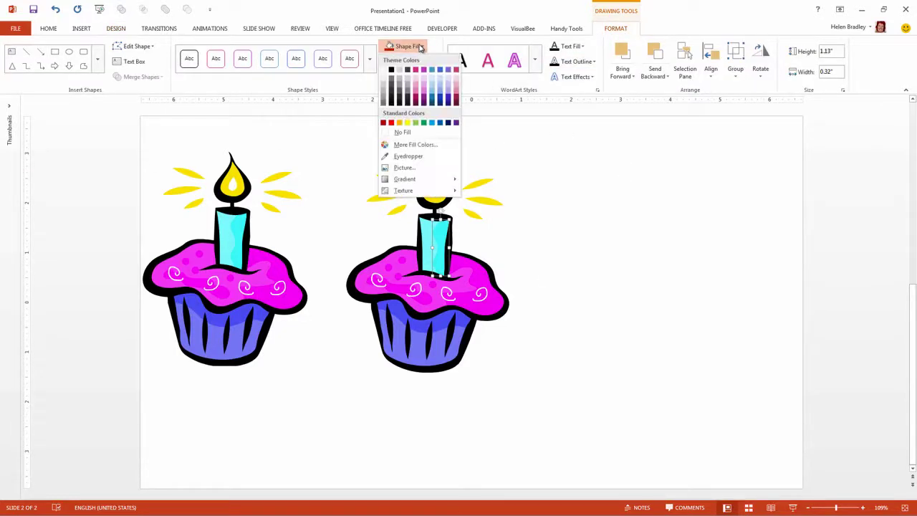
click(432, 85)
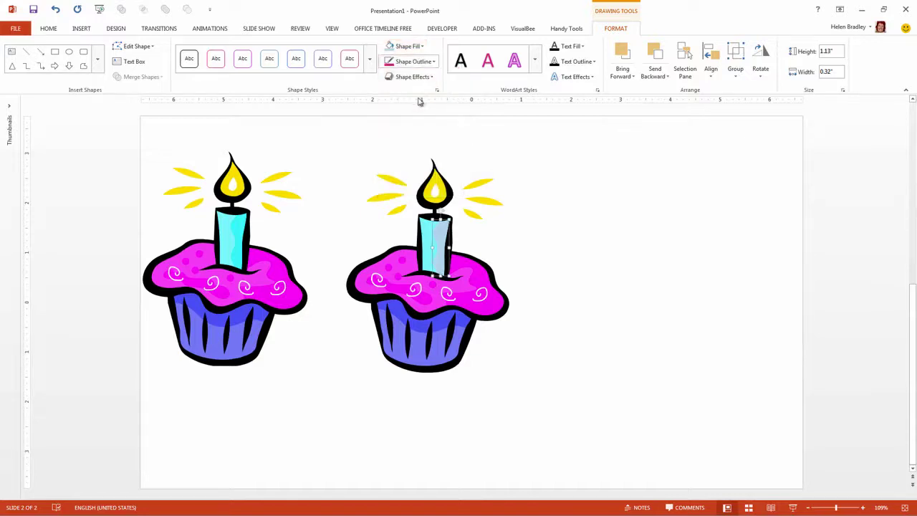
click(430, 233)
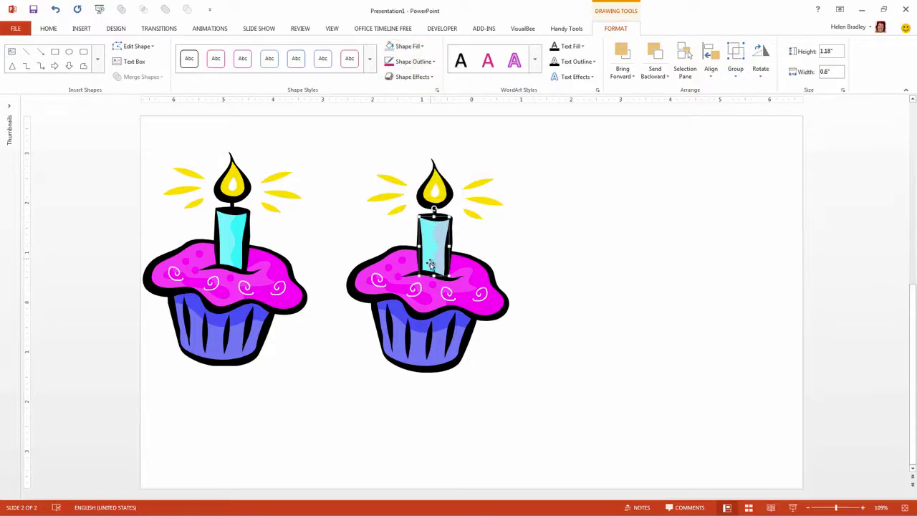
click(423, 47)
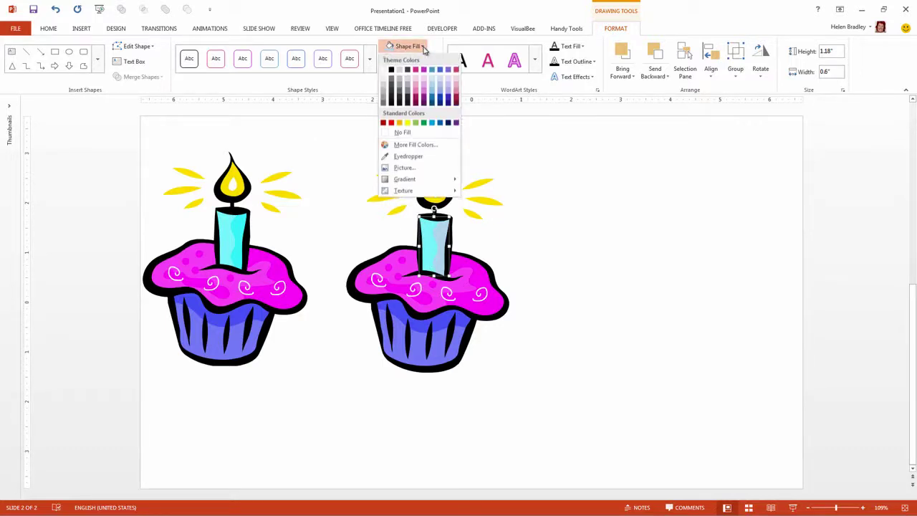
click(432, 94)
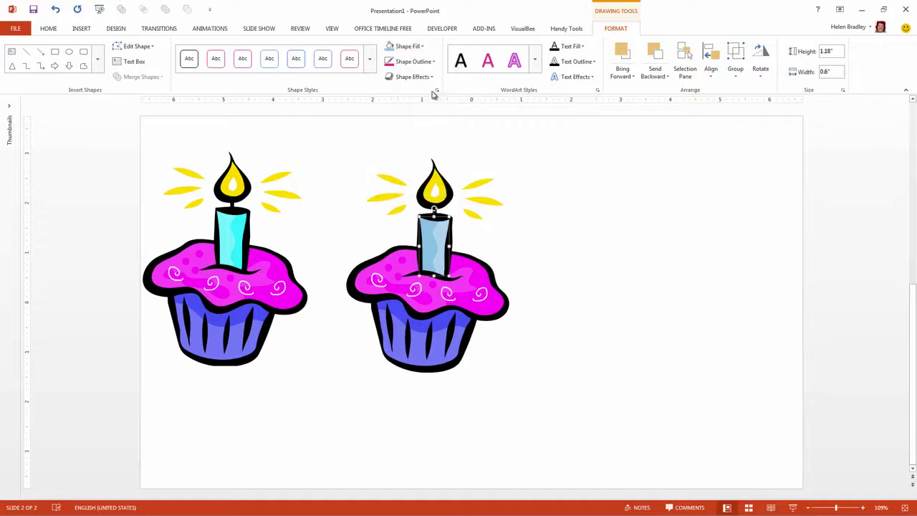
- Fill the right cupcake's yellow candle flame with a pink theme colour
click(434, 183)
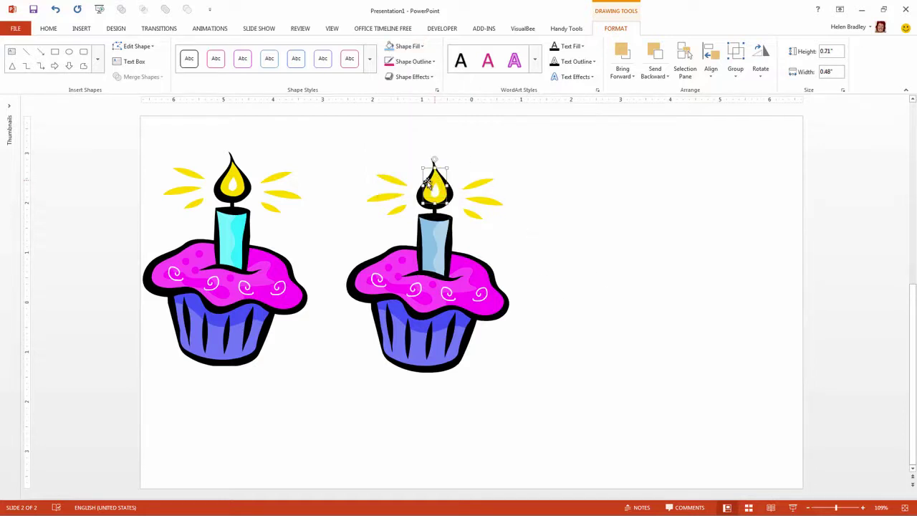
click(423, 47)
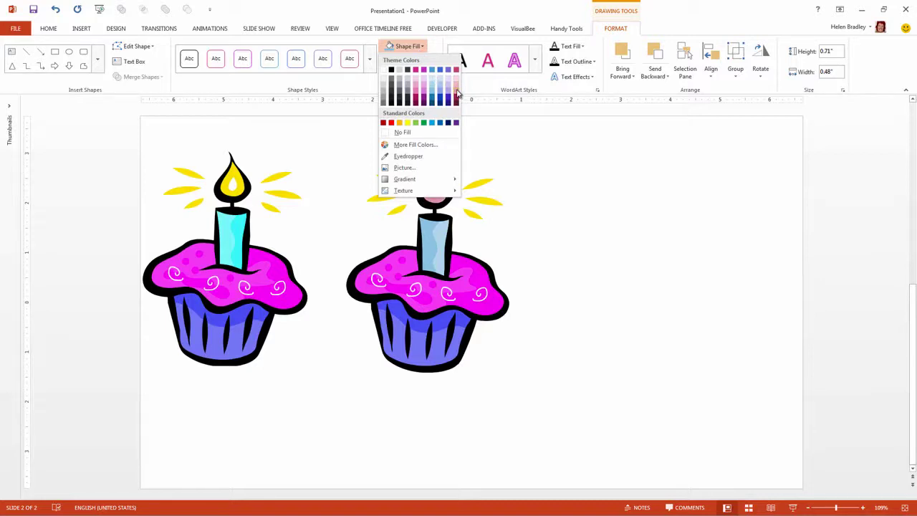
click(457, 89)
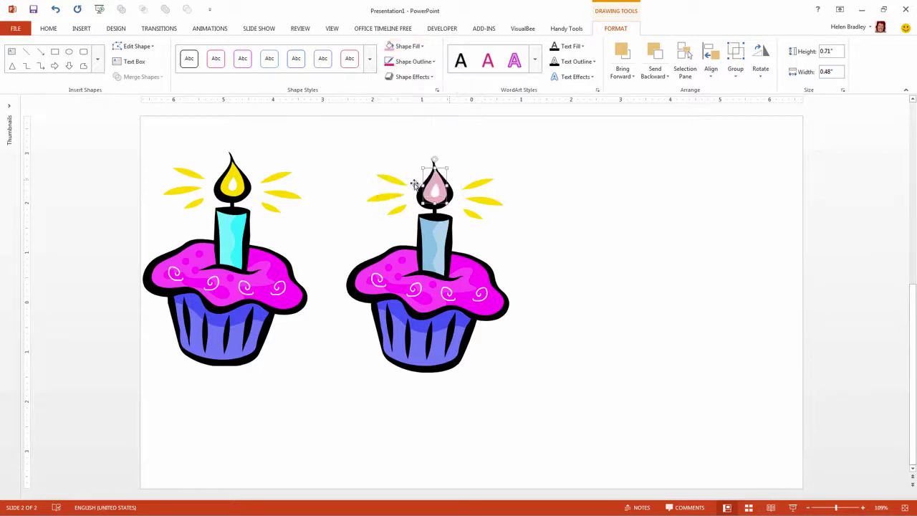
- Select all six yellow rays around the flame and fill them with Red, Accent 6, Lighter 80%
click(485, 190)
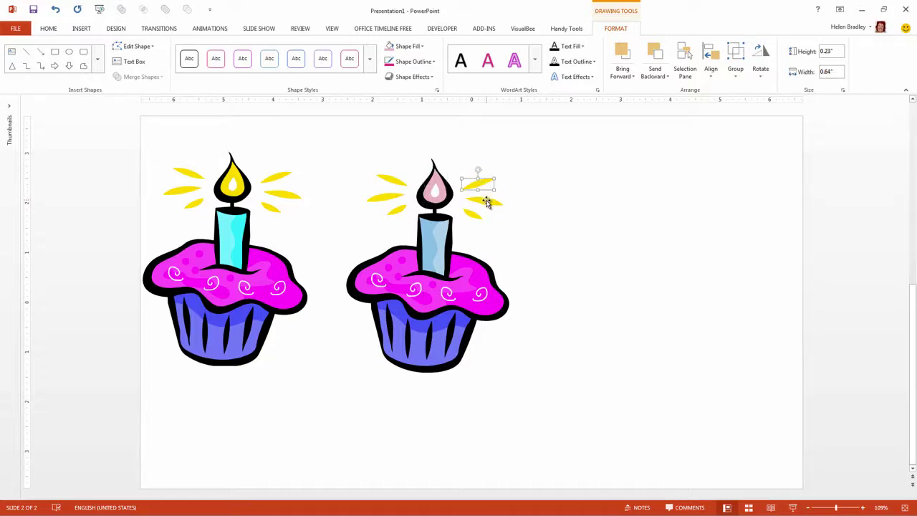
shift+click(489, 201)
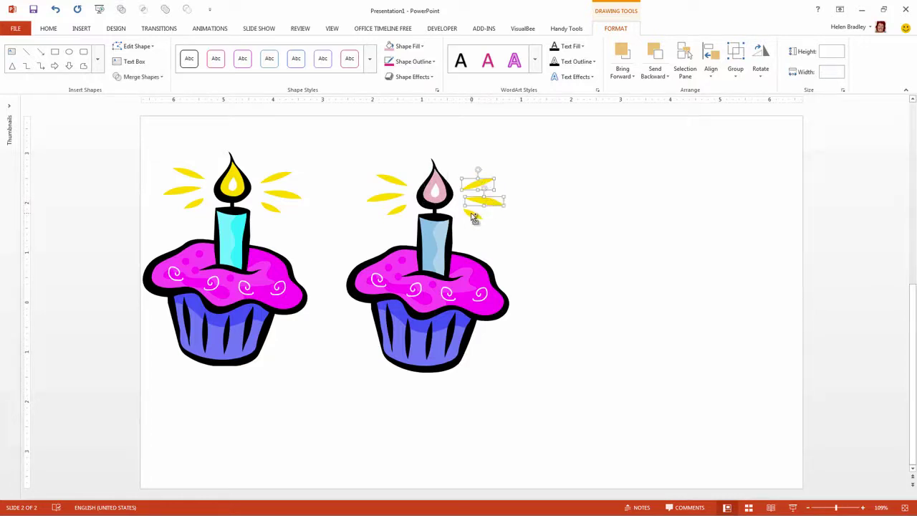
shift+click(473, 217)
shift+click(398, 209)
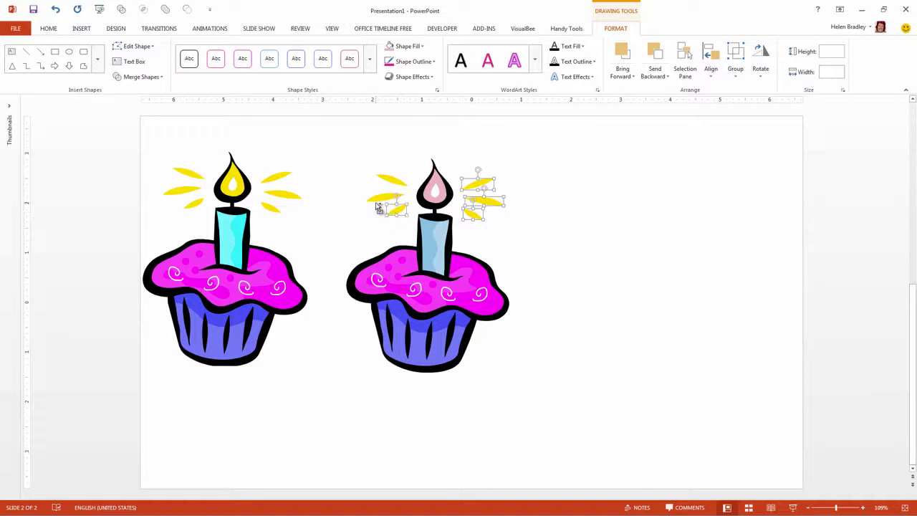
shift+click(380, 199)
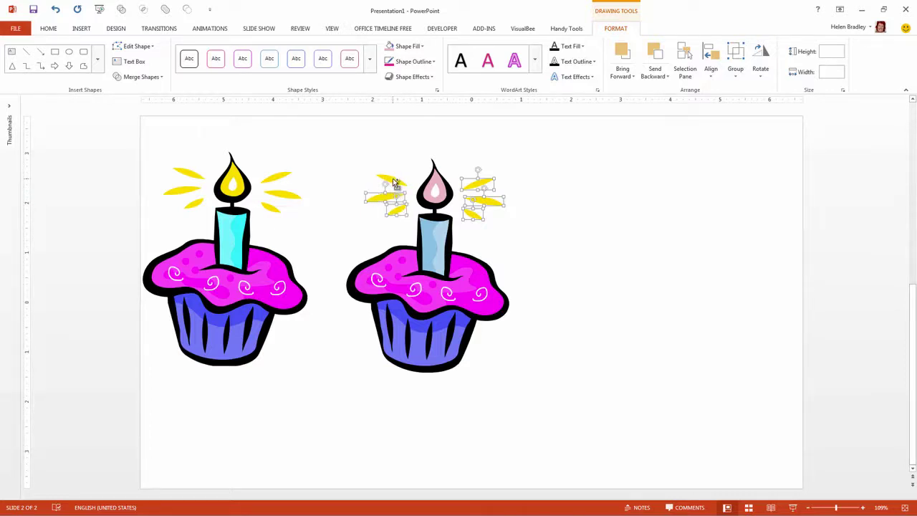
shift+click(392, 184)
click(423, 47)
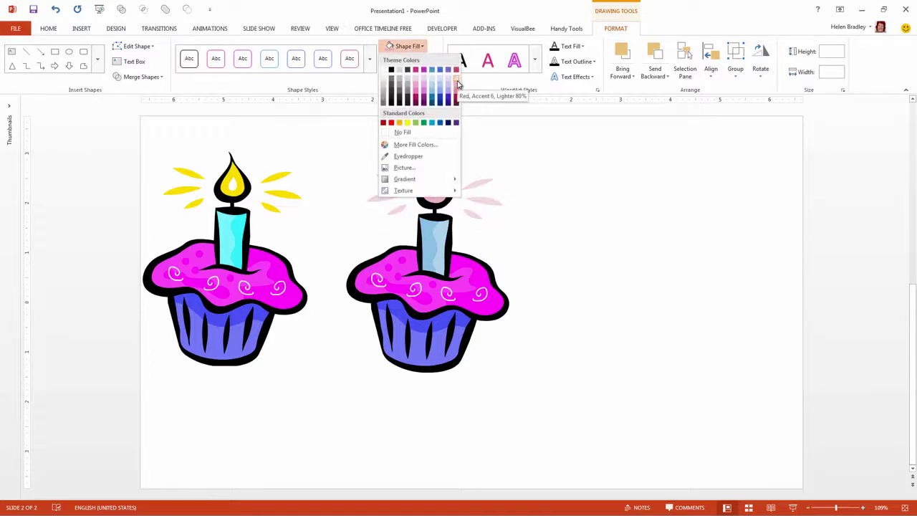
click(458, 84)
click(530, 222)
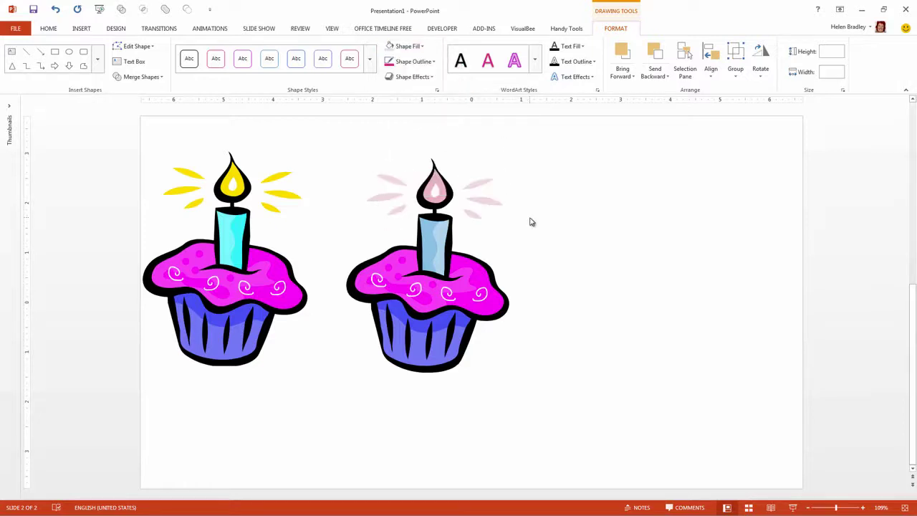
- Restore the accidentally deleted frosting shape and give it a lavender theme fill
click(412, 269)
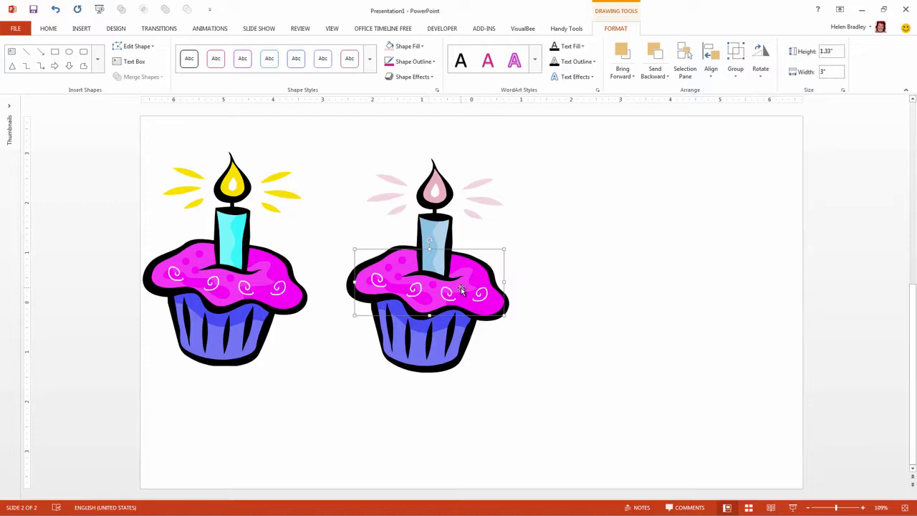
key(Delete)
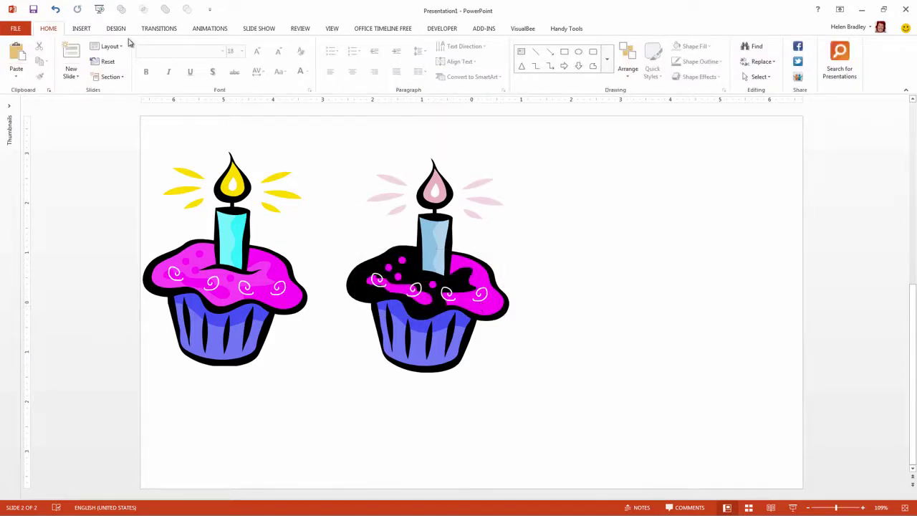
click(56, 11)
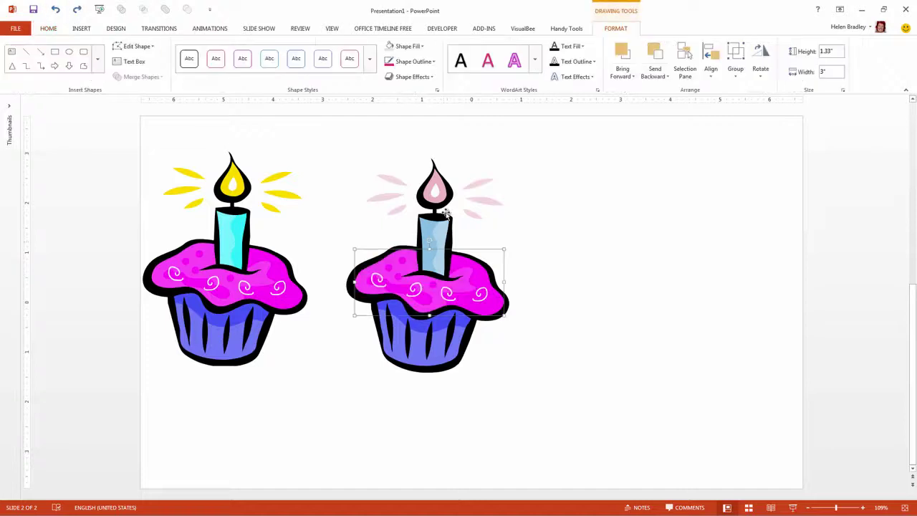
click(424, 47)
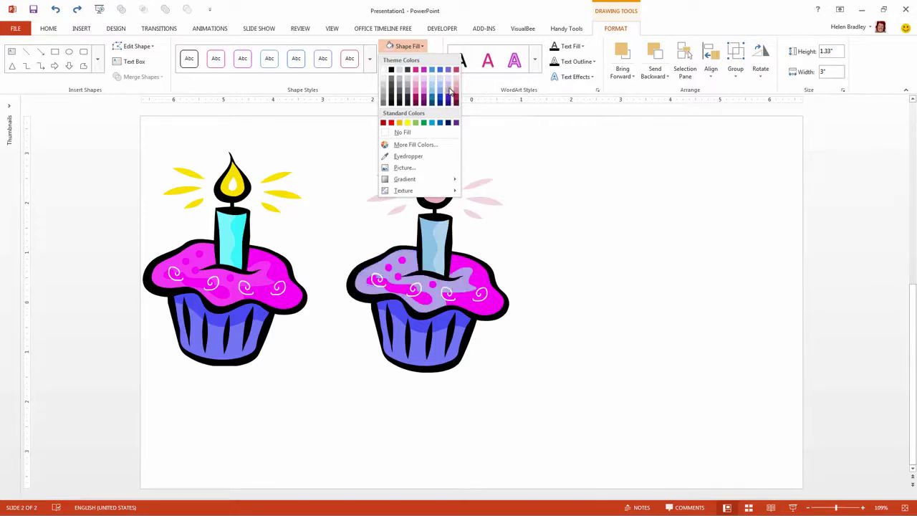
click(450, 91)
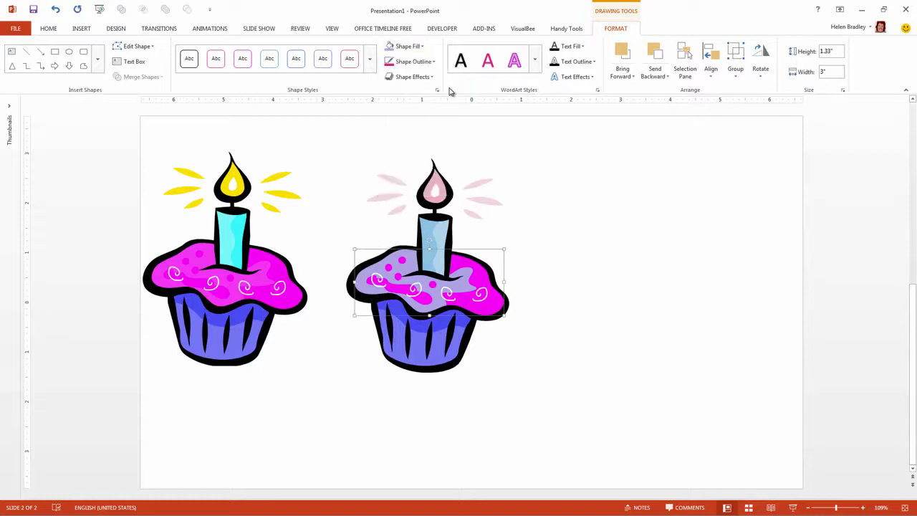
- Fill the smaller right frosting piece with Blue, Accent 5, Darker 25%
click(462, 265)
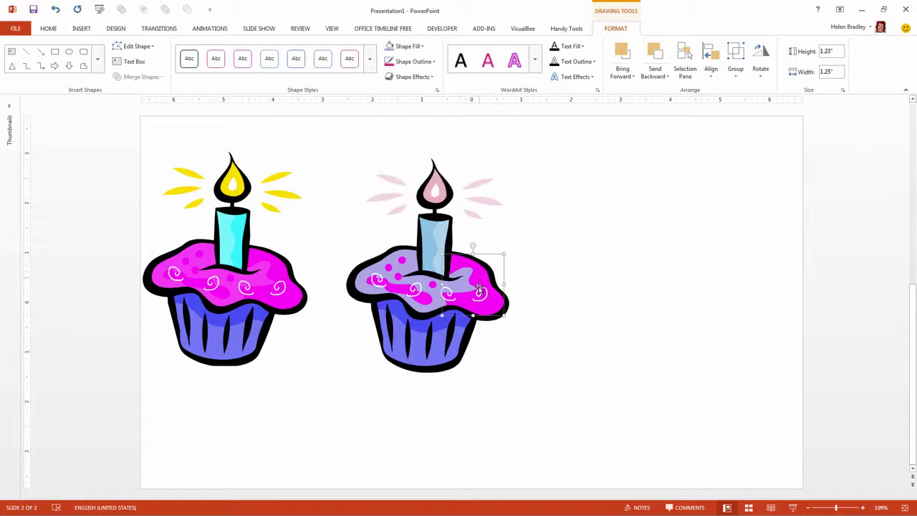
click(422, 47)
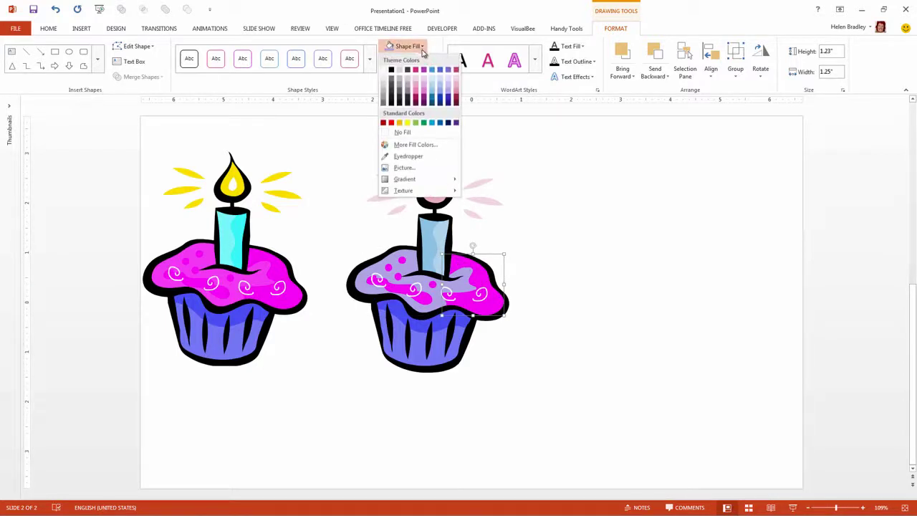
click(448, 101)
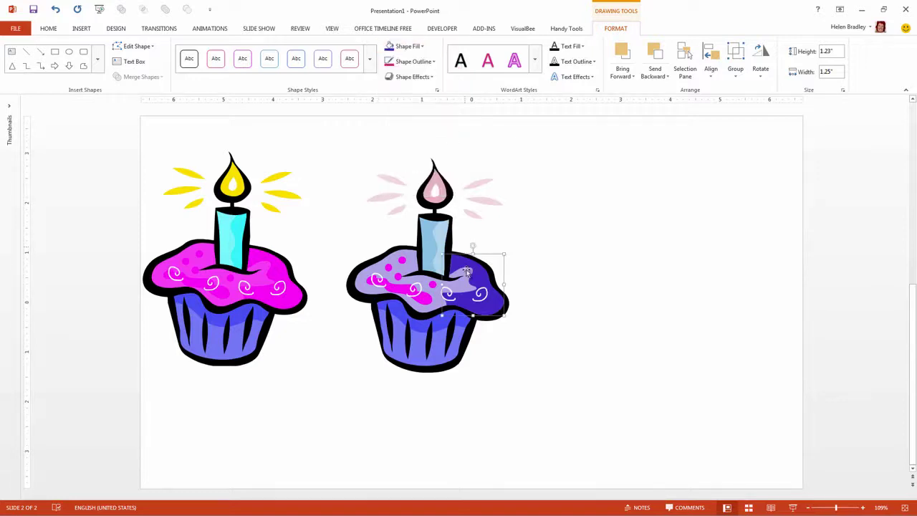
- Fill the right cupcake's wrapper with a light blue theme colour
click(399, 314)
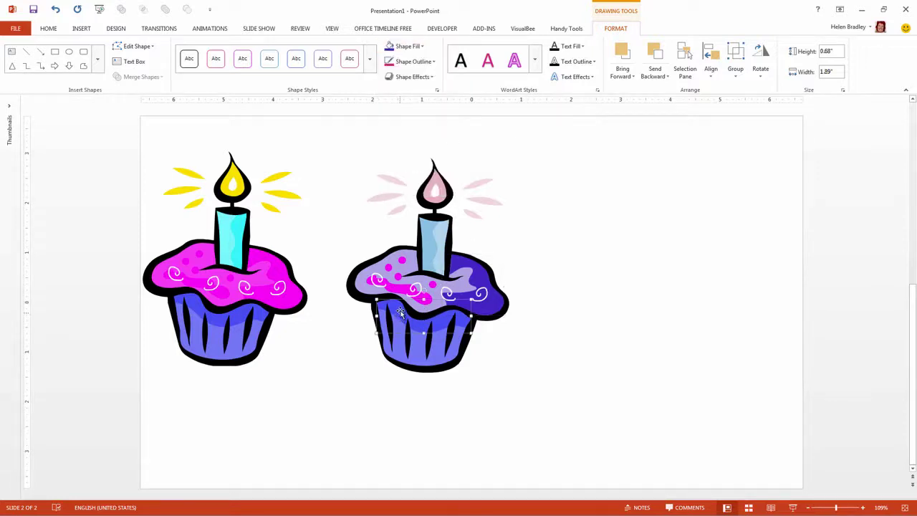
click(421, 46)
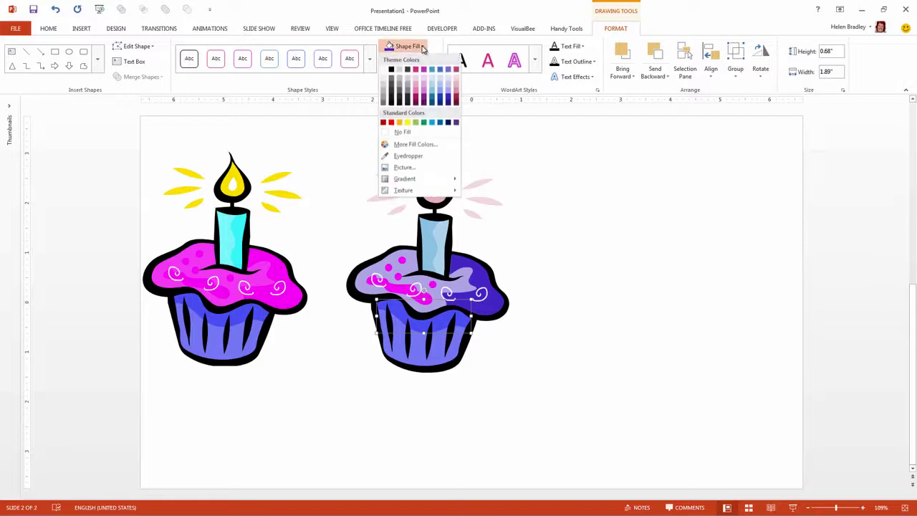
click(434, 94)
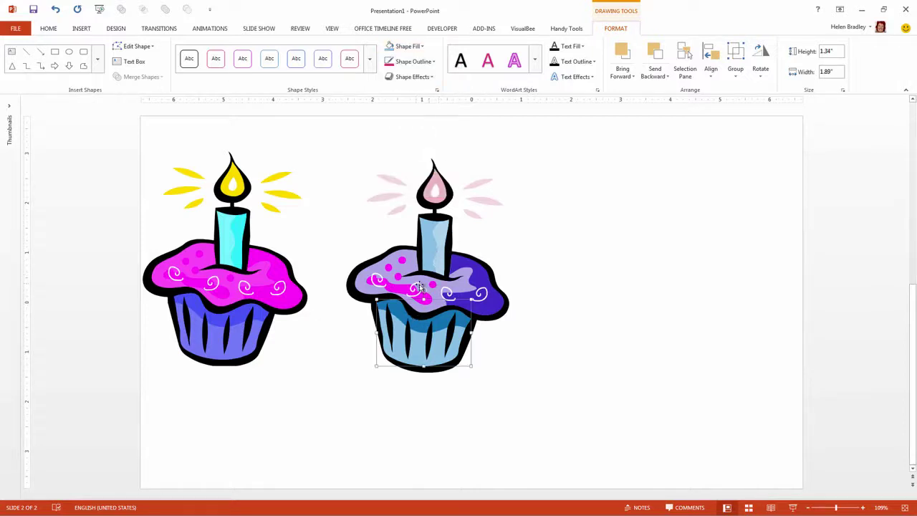
- Select both sets of frosting dots and fill them with dark blue
click(396, 288)
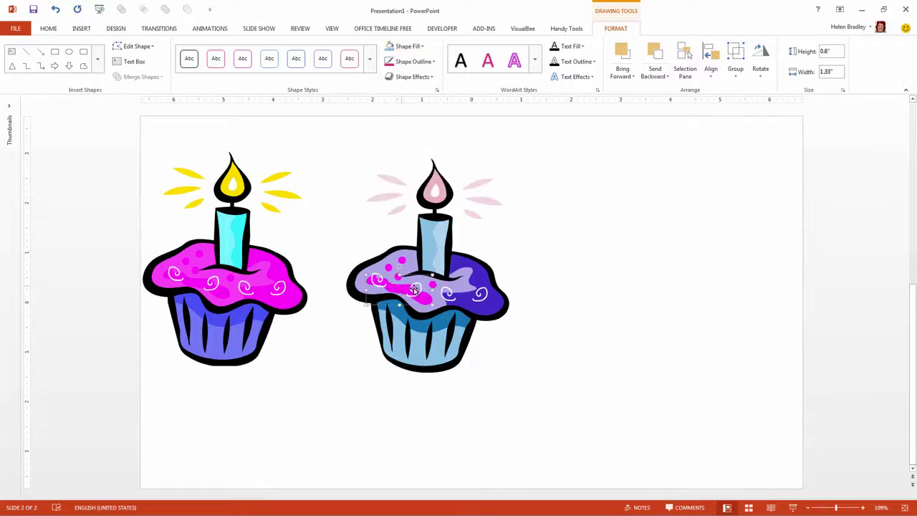
shift+click(403, 264)
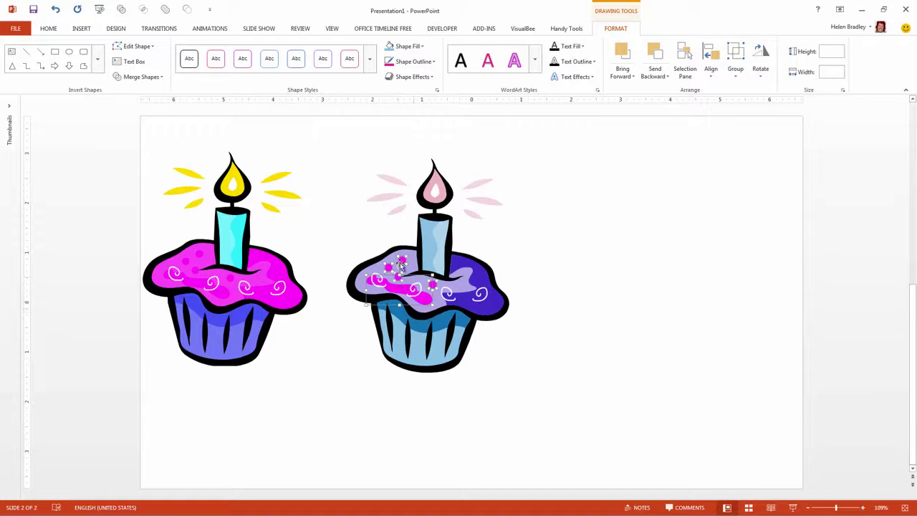
click(413, 48)
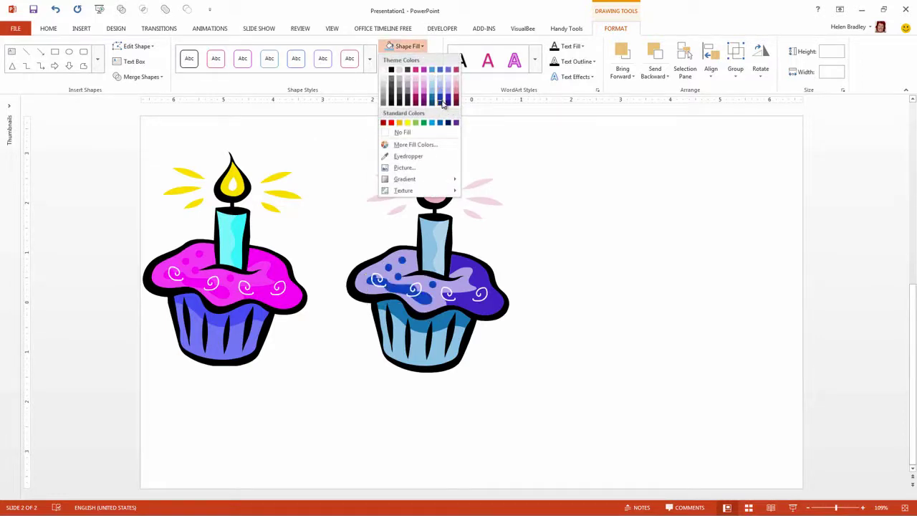
click(439, 101)
- Marquee-select all pieces of the recoloured cupcake and regroup them into one object
click(547, 412)
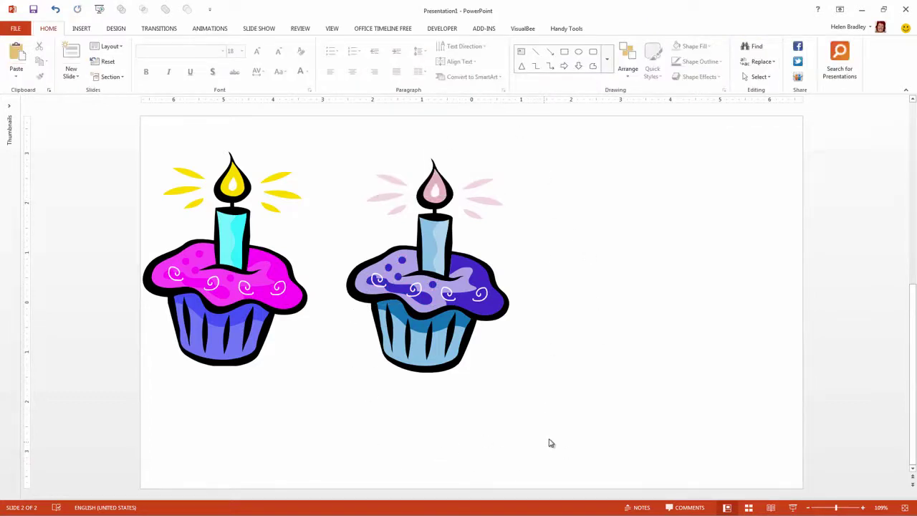
mouse_move(550, 426)
mouse_down()
mouse_move(404, 164)
mouse_move(335, 130)
mouse_up()
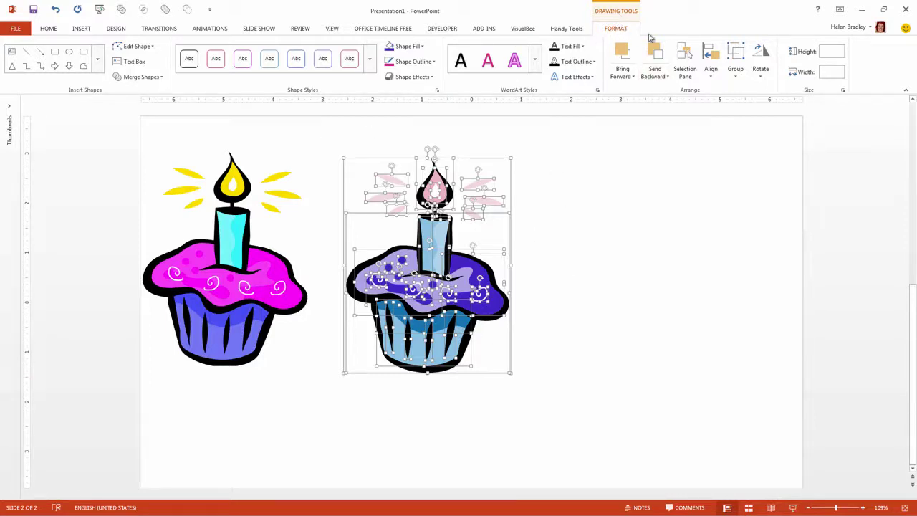
click(737, 75)
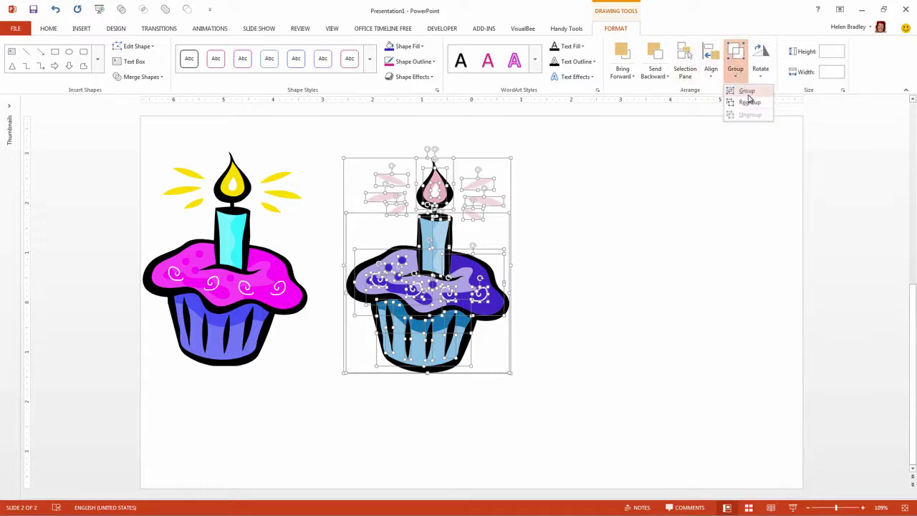
click(748, 104)
click(522, 347)
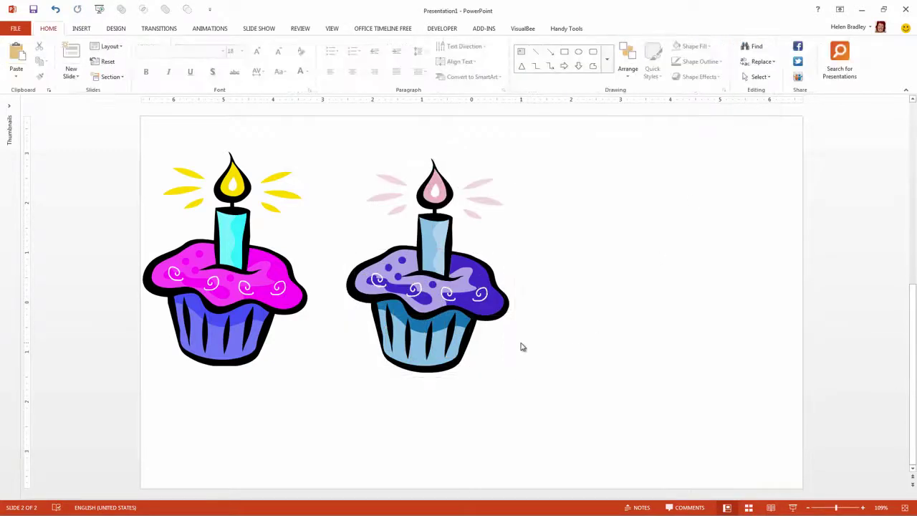
- Move the recoloured cupcake to the left and shrink the pink original, placing it upper middle
click(407, 330)
drag(406, 331, 173, 362)
click(685, 327)
drag(230, 331, 267, 289)
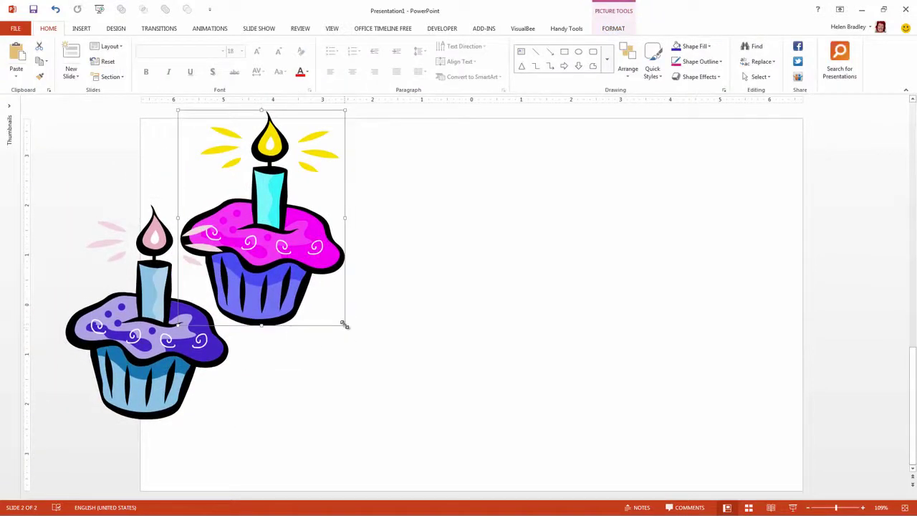
drag(344, 324, 266, 222)
drag(222, 165, 261, 196)
drag(146, 377, 134, 345)
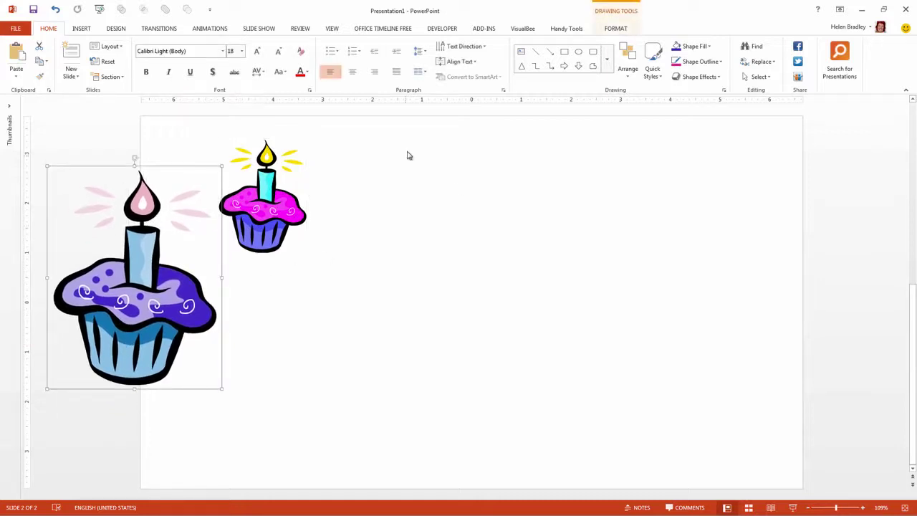
click(394, 420)
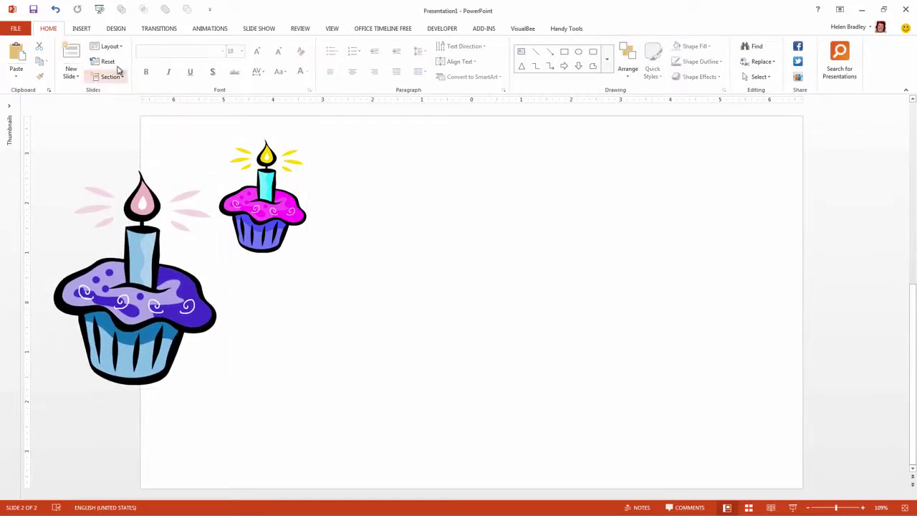
- Apply the Yellow colour scheme, then centre the large cupcake and shift the small pink one left
click(115, 29)
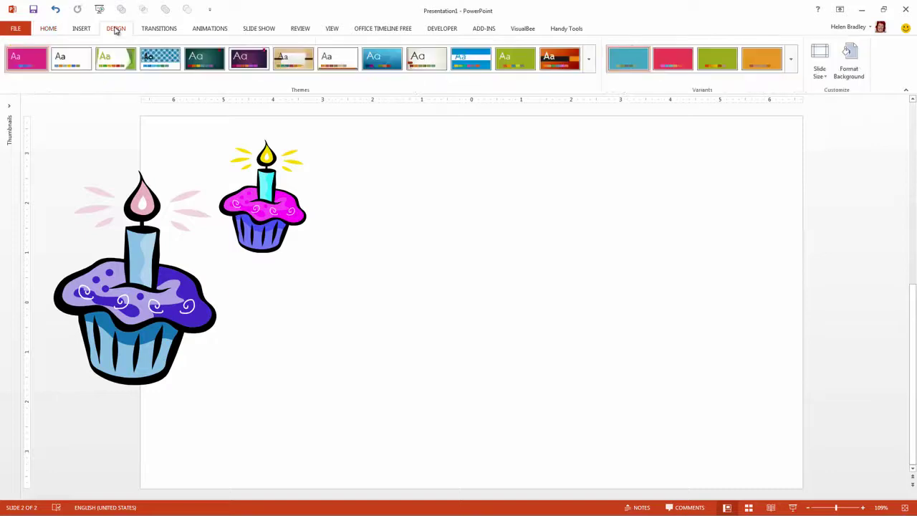
click(791, 63)
mouse_move(639, 109)
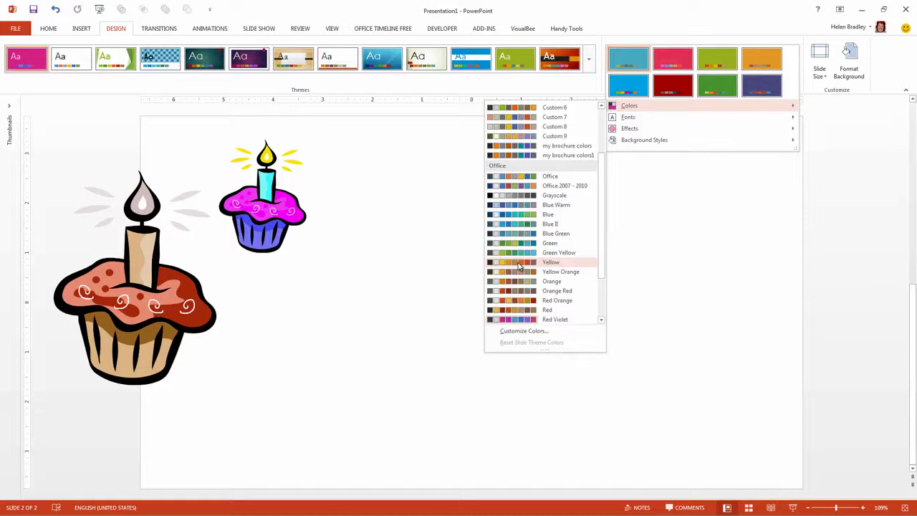
click(519, 265)
drag(112, 310, 459, 269)
drag(262, 208, 209, 244)
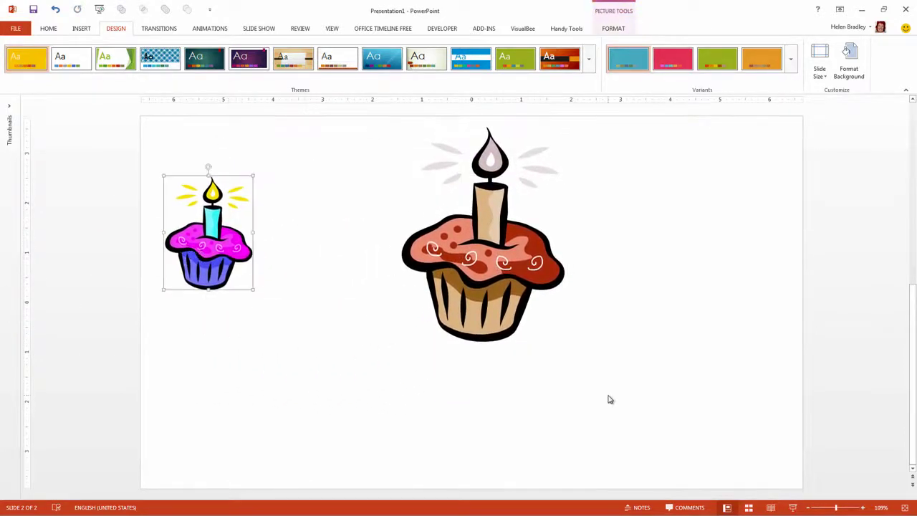